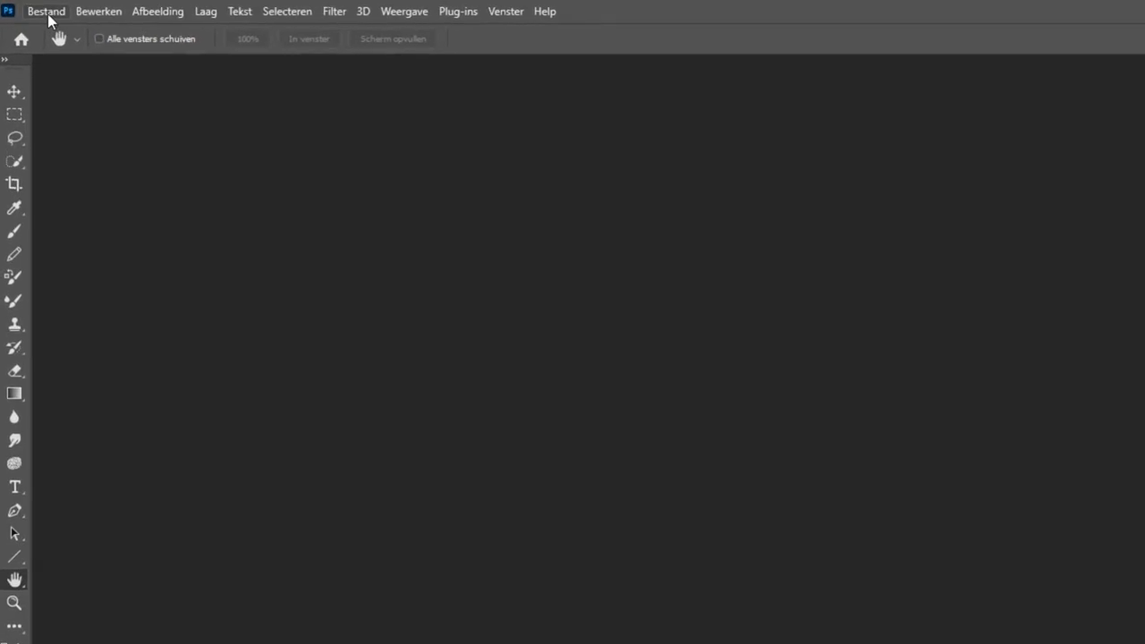
Launch Adobe Bridge from Photoshop via Bestand > Bladeren in Bridge.
click(48, 14)
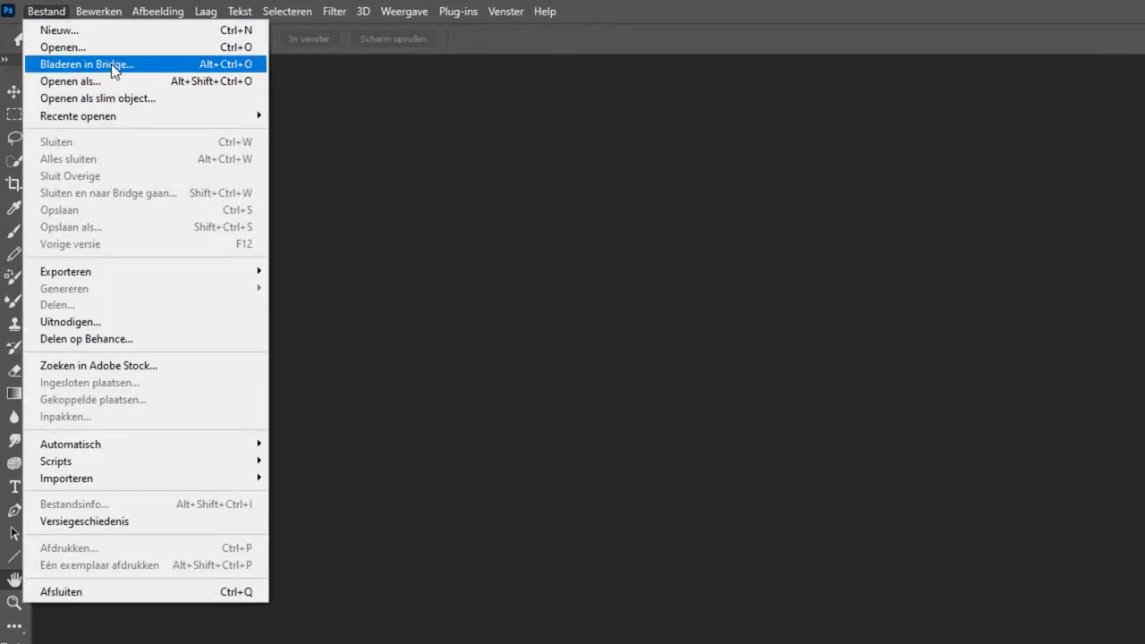
click(112, 66)
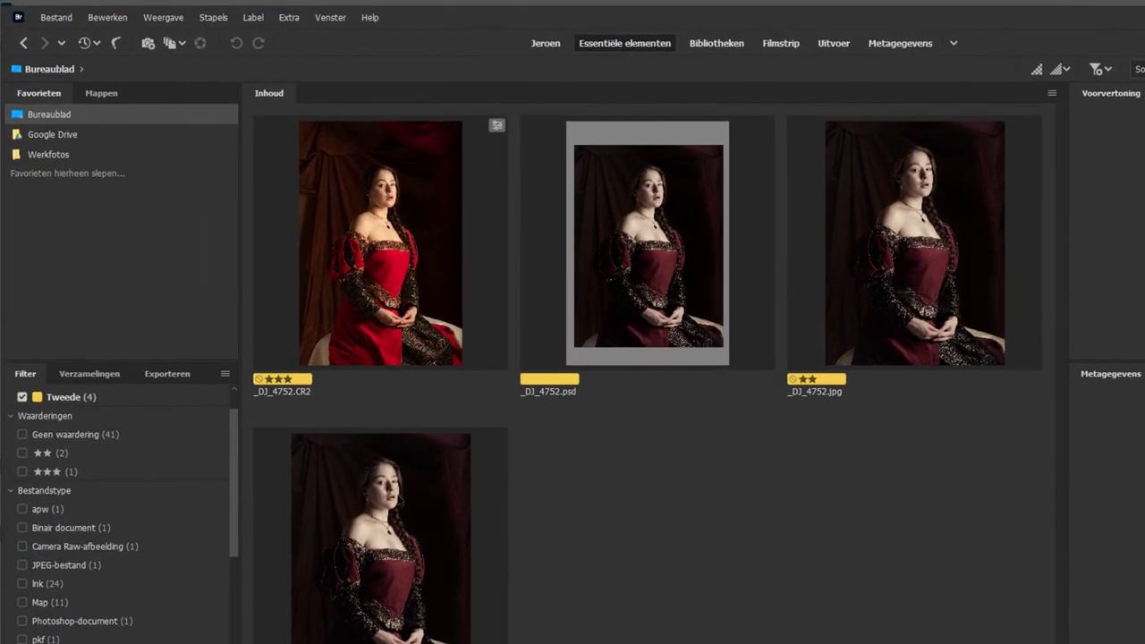
Open the fourth thumbnail, _DJ_4752.tif, in Camera Raw from its context menu.
right_click(398, 502)
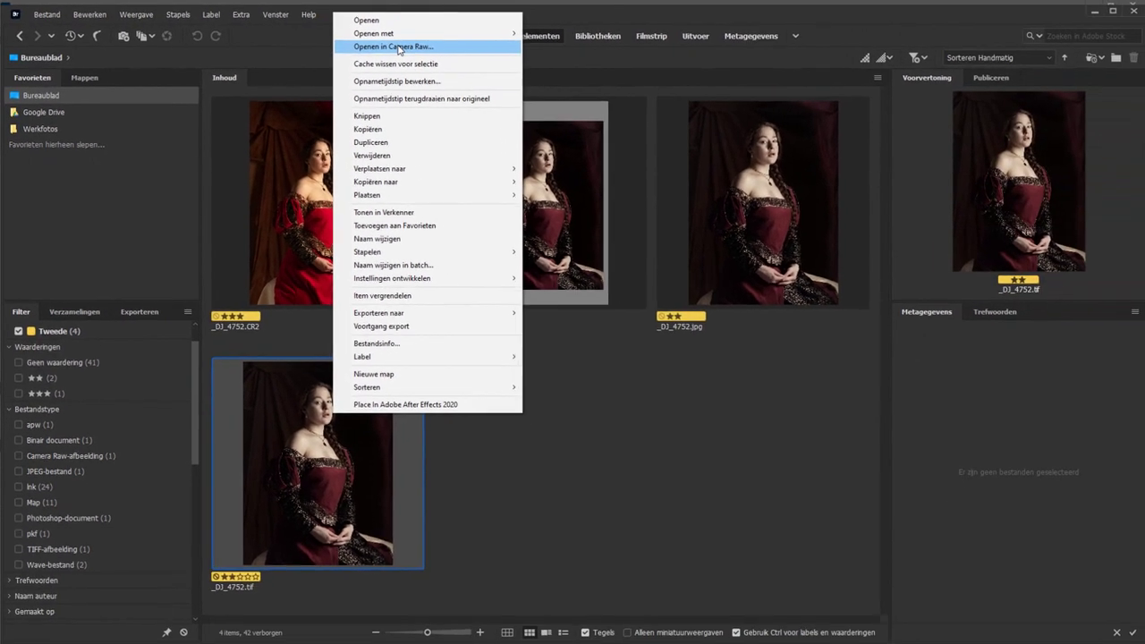
click(397, 47)
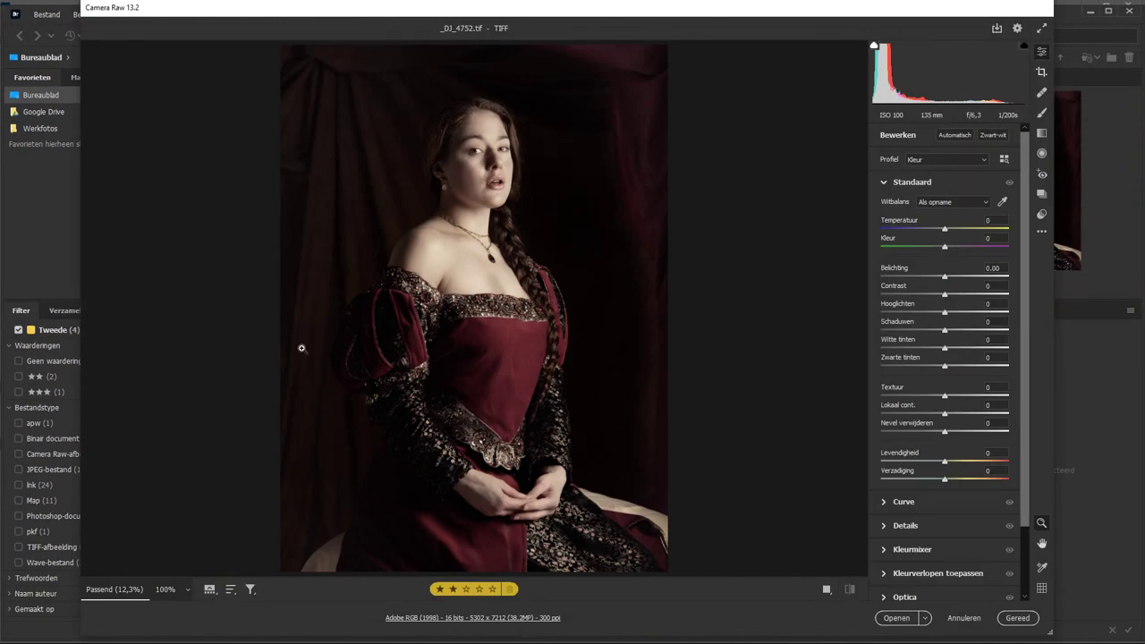
Stretch the Camera Raw window's left and right edges to fill the screen width.
drag(81, 282, 6, 280)
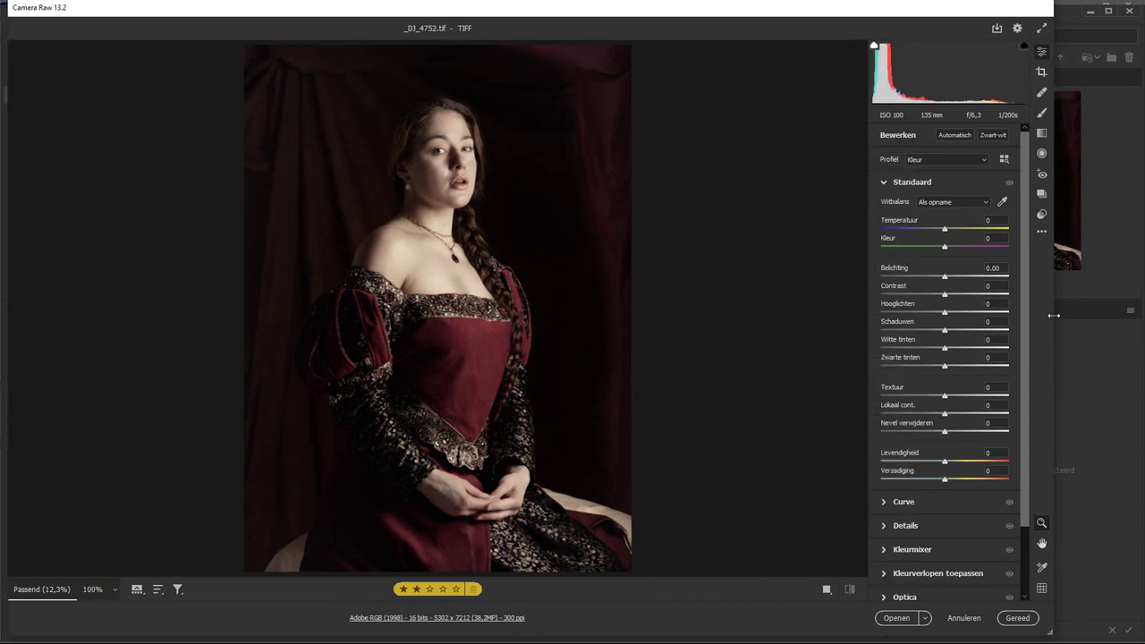
drag(1052, 314, 1139, 310)
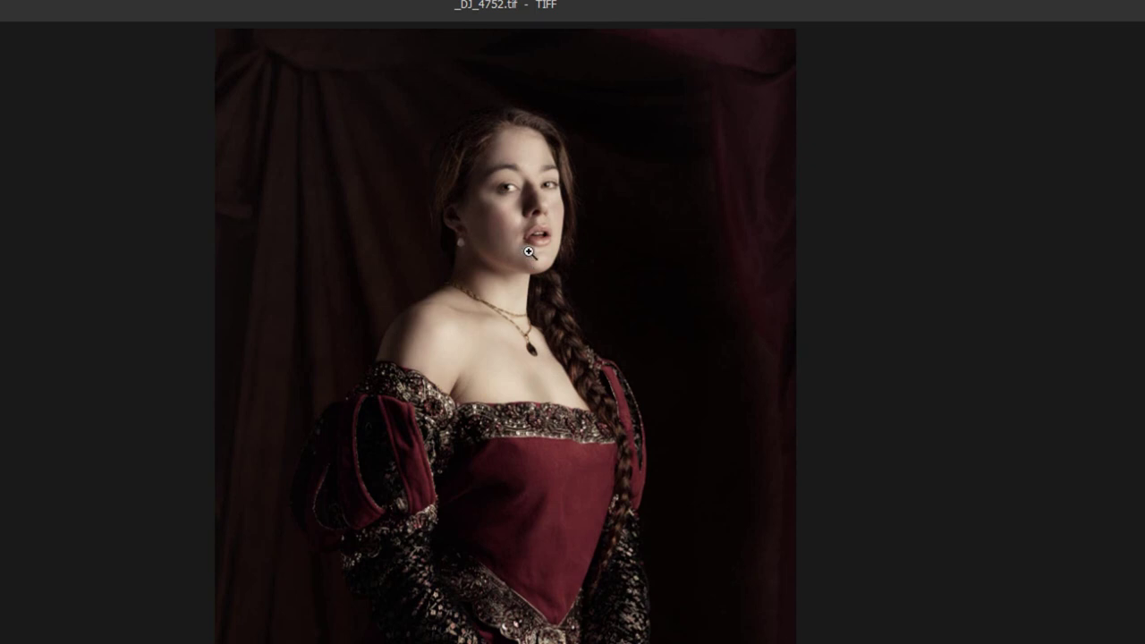
Open the Verbeteren preview with Superresolutie, move it upper right, and preview the eye.
right_click(528, 252)
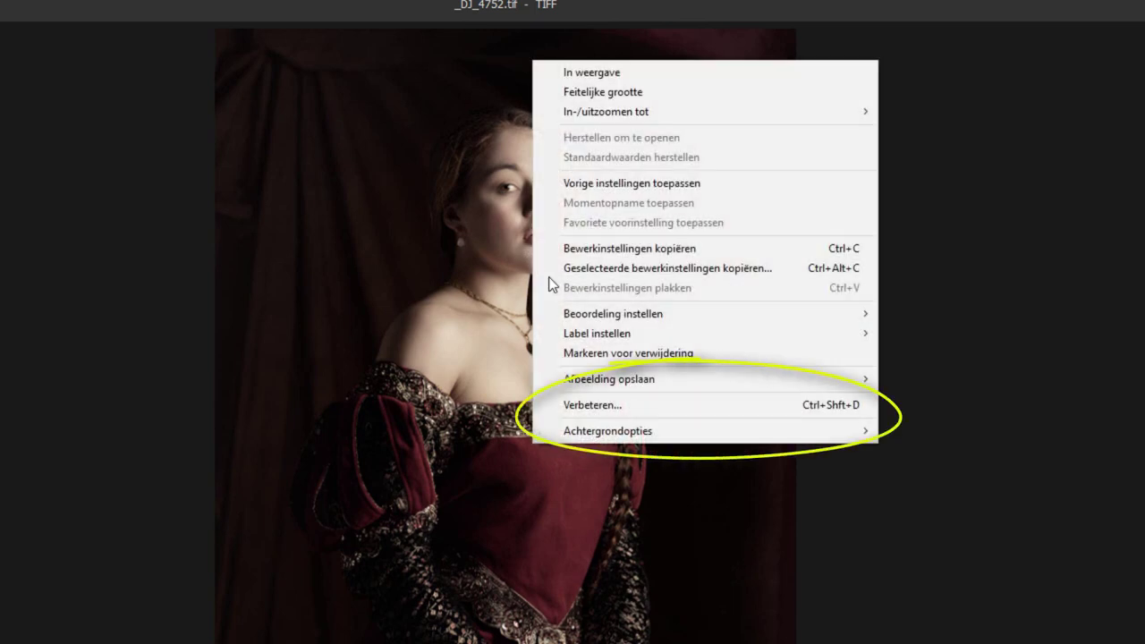
click(593, 406)
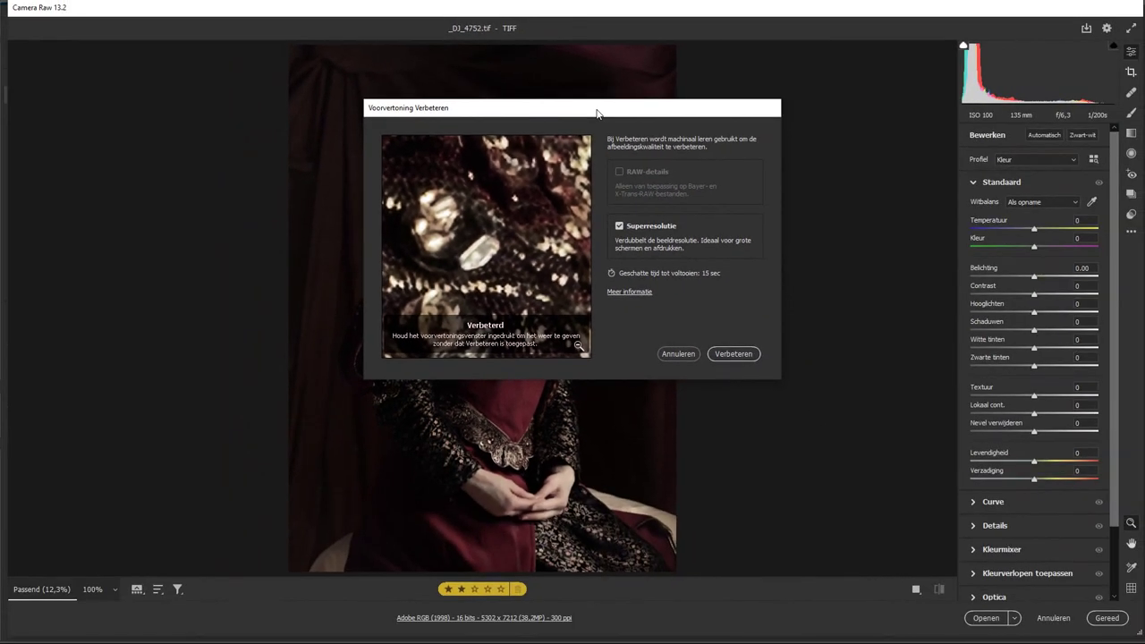
drag(598, 113, 916, 56)
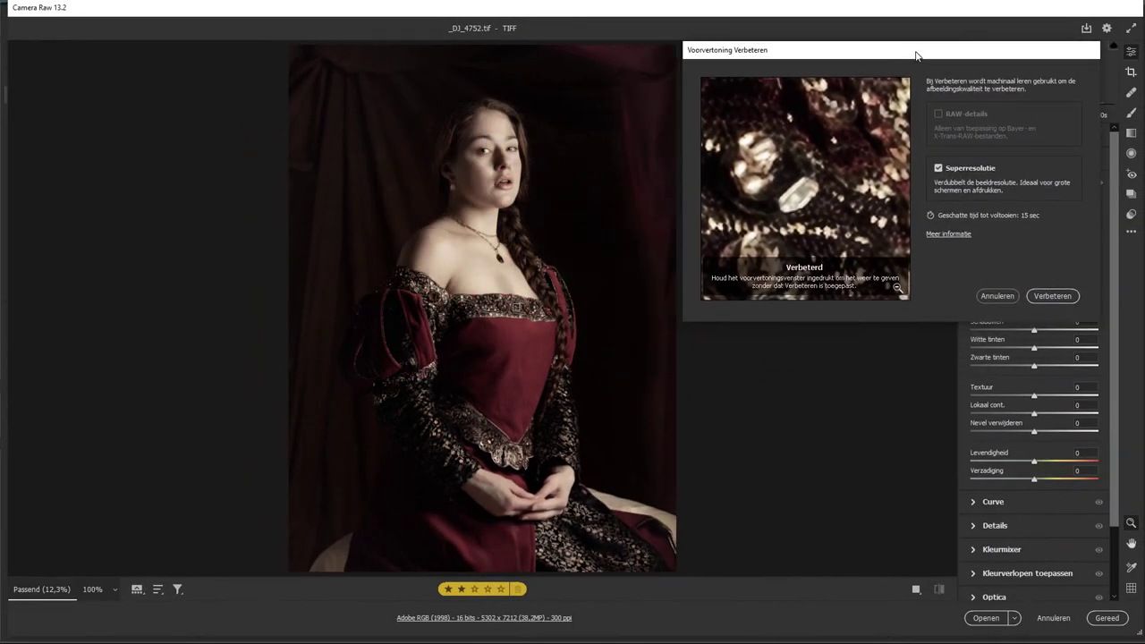
click(484, 152)
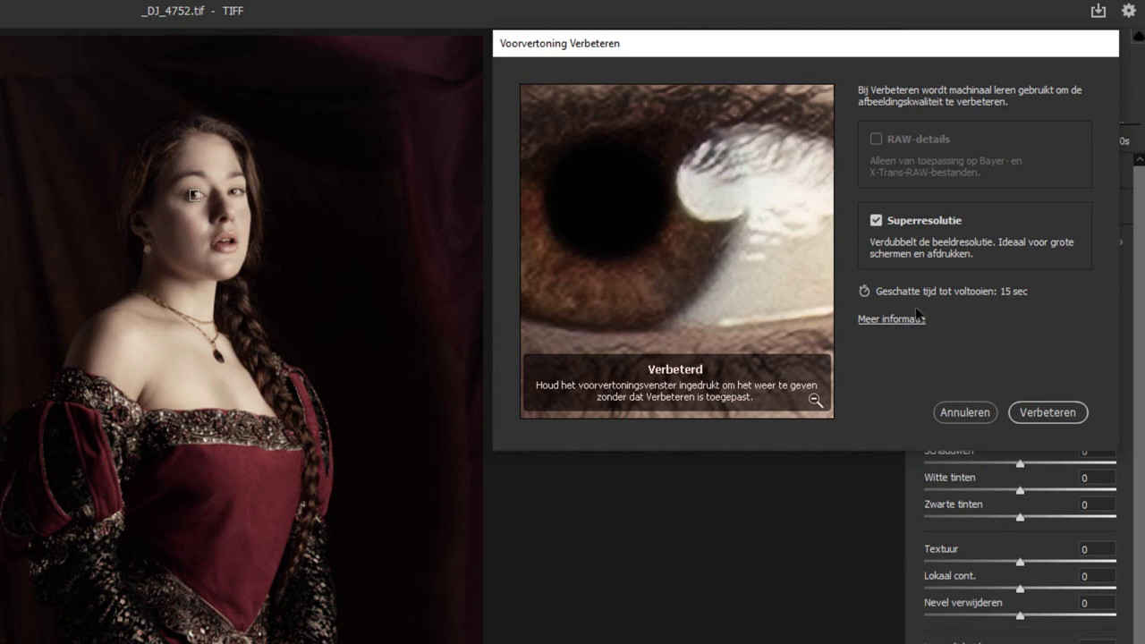
Compare the eye with Superresolutie off and on, then start the enhancement.
click(876, 220)
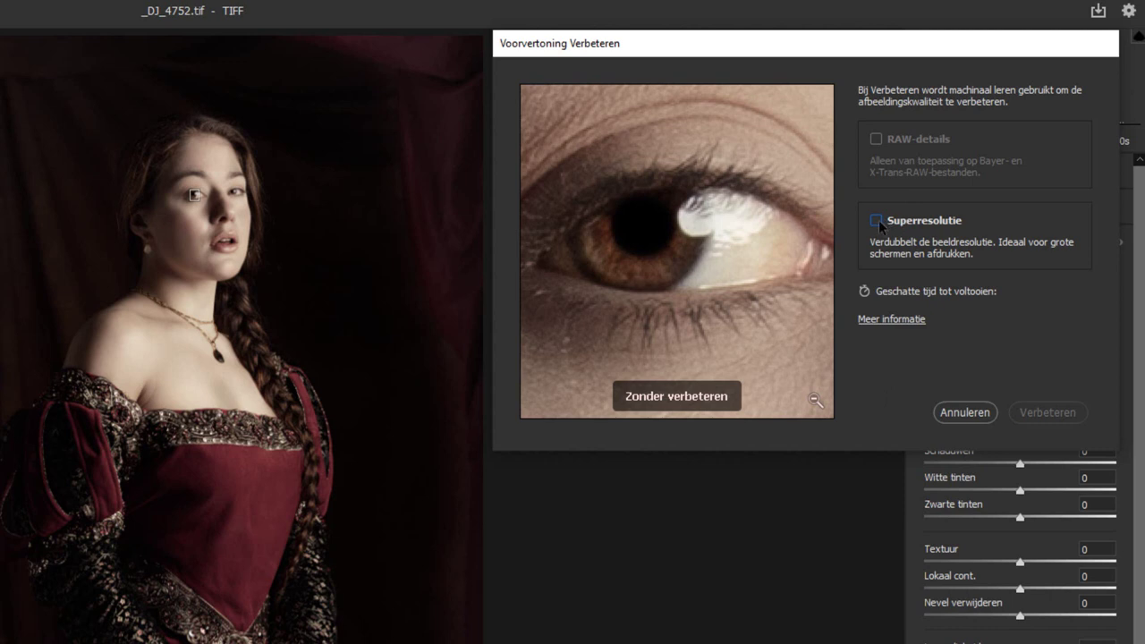
click(877, 220)
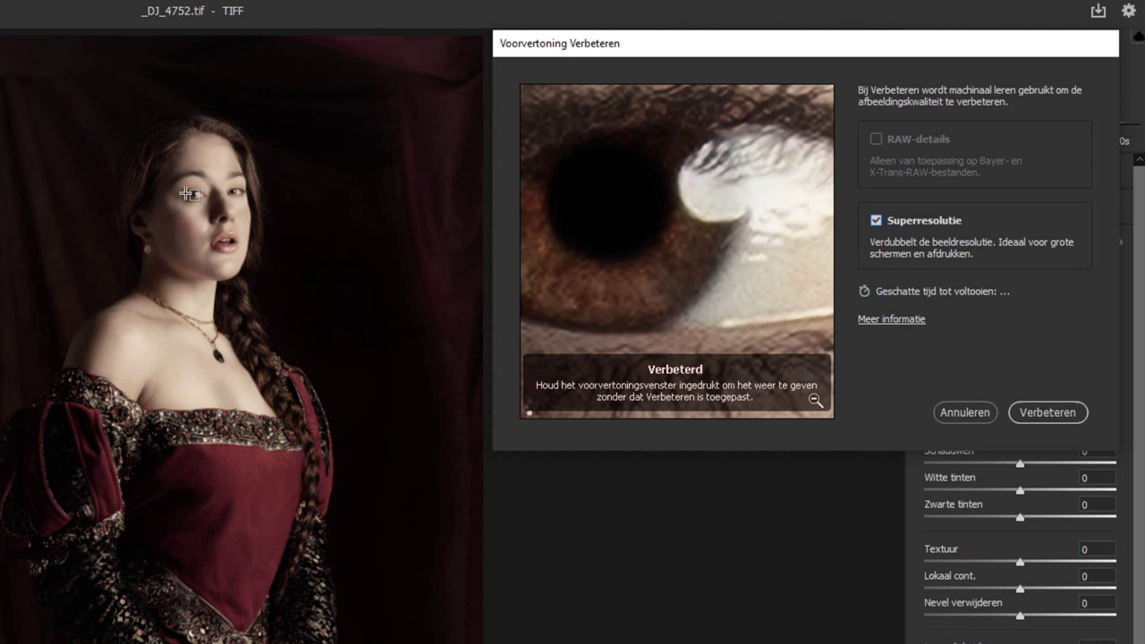
click(659, 243)
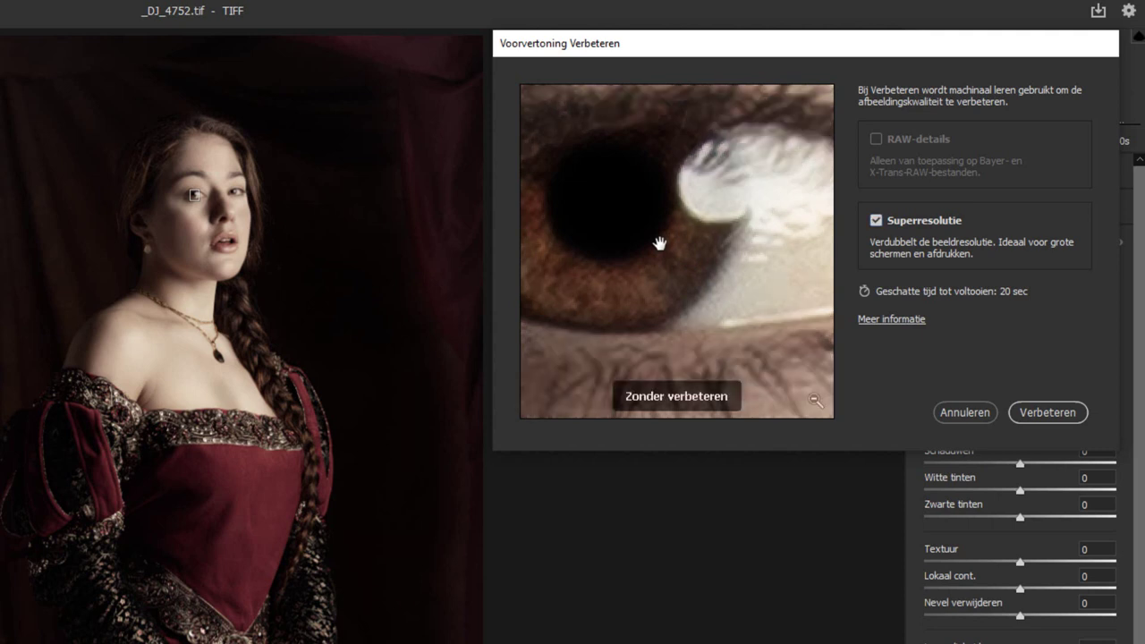
drag(660, 244, 706, 244)
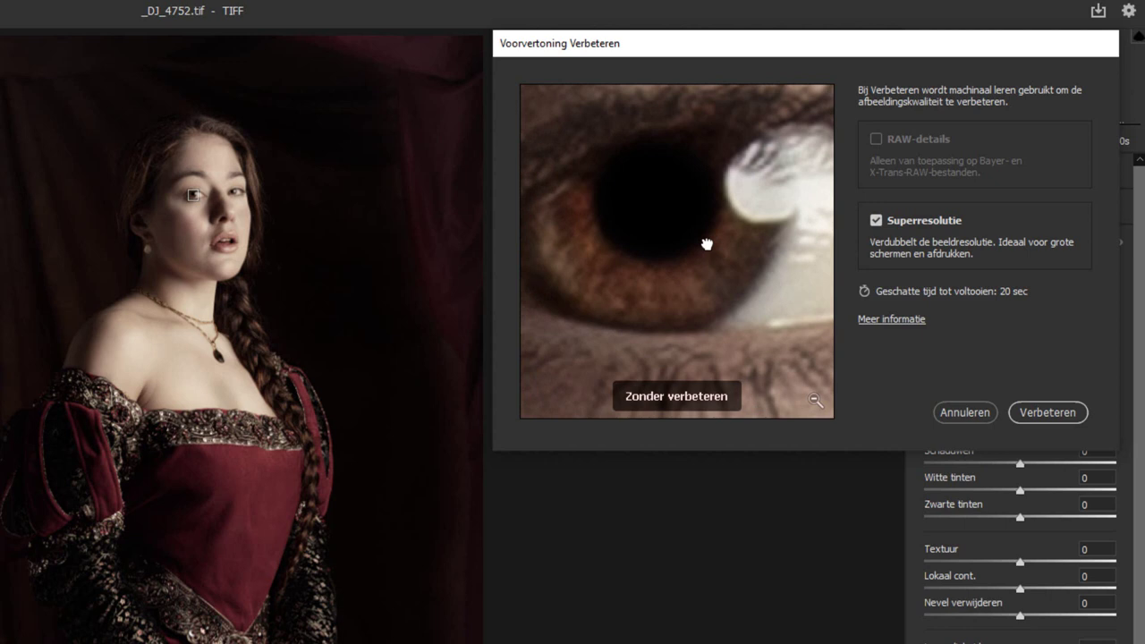
drag(706, 244, 710, 247)
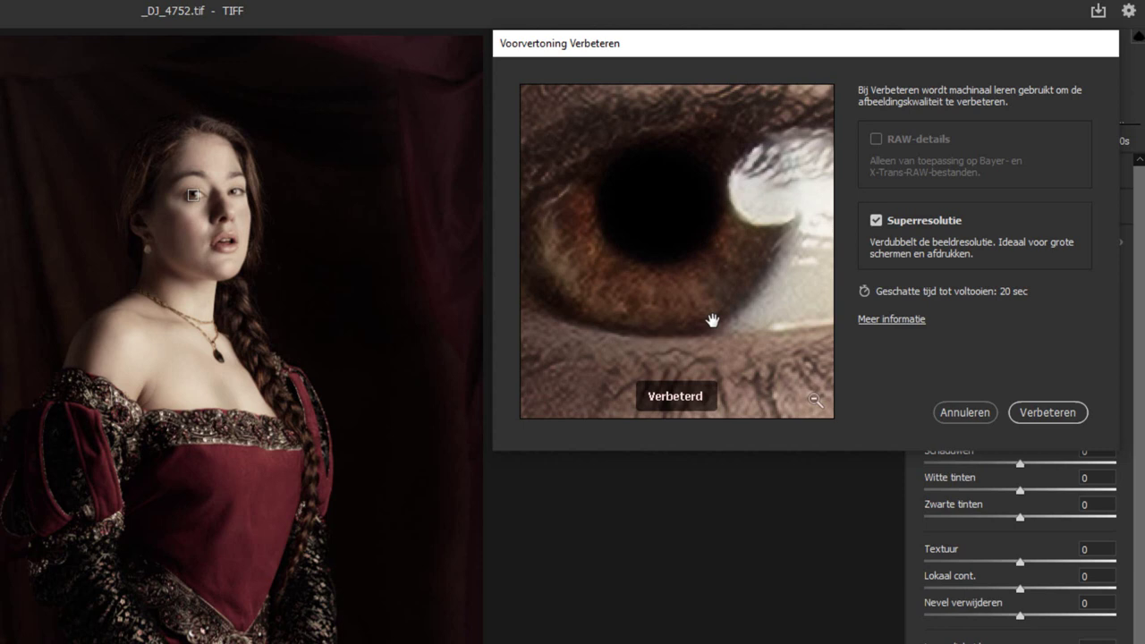
click(877, 221)
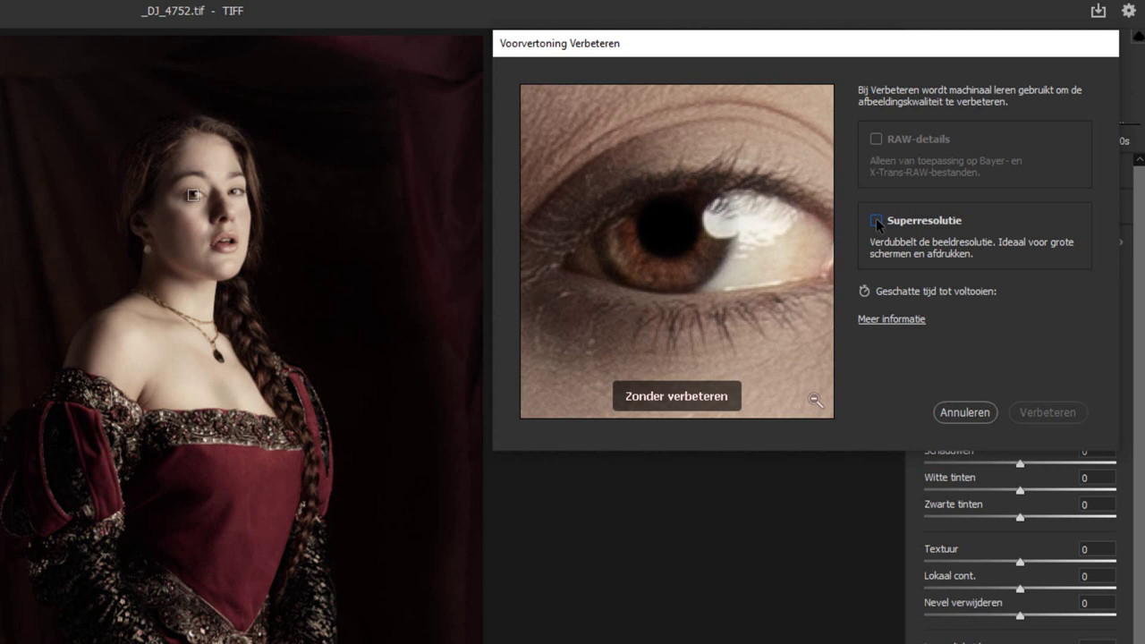
click(876, 221)
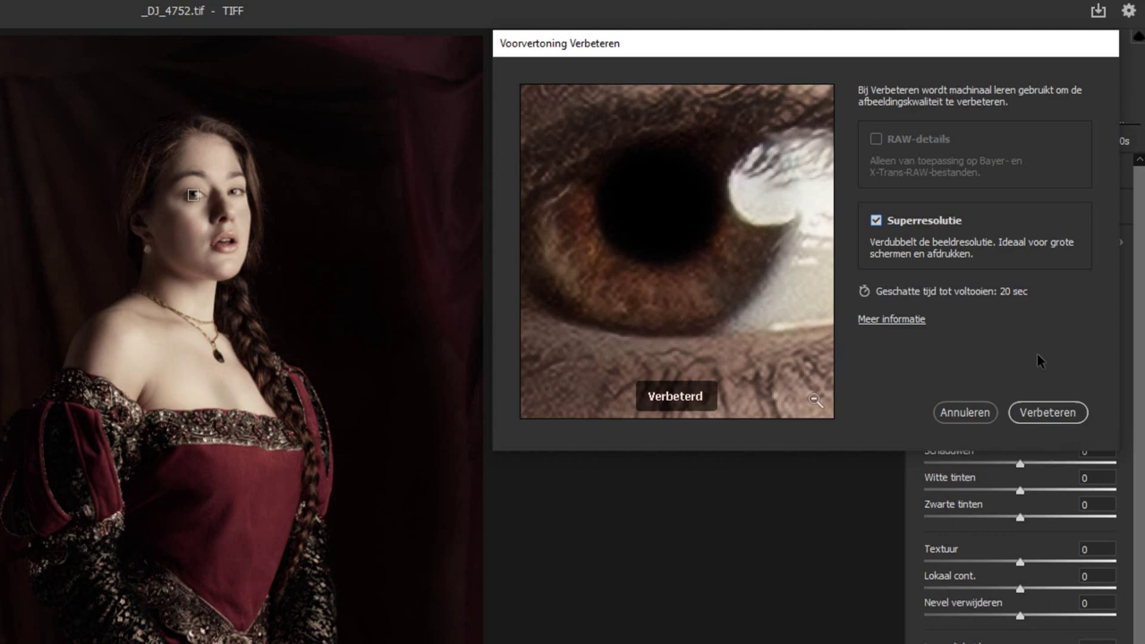
click(1042, 414)
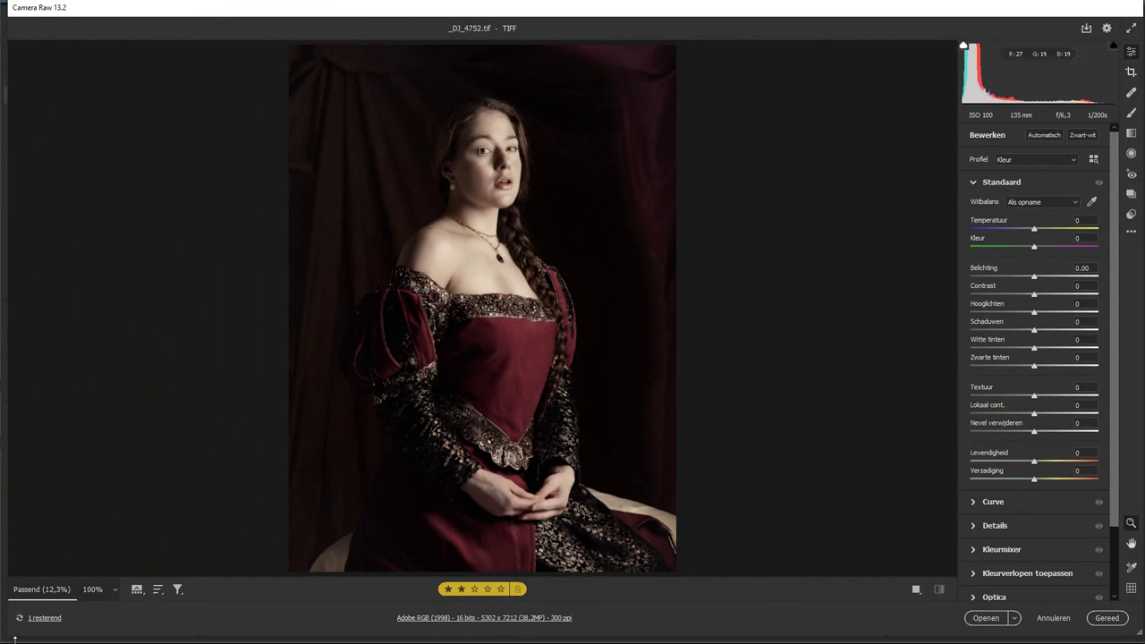
Check the save status until zero images remain, then dismiss the report.
click(44, 619)
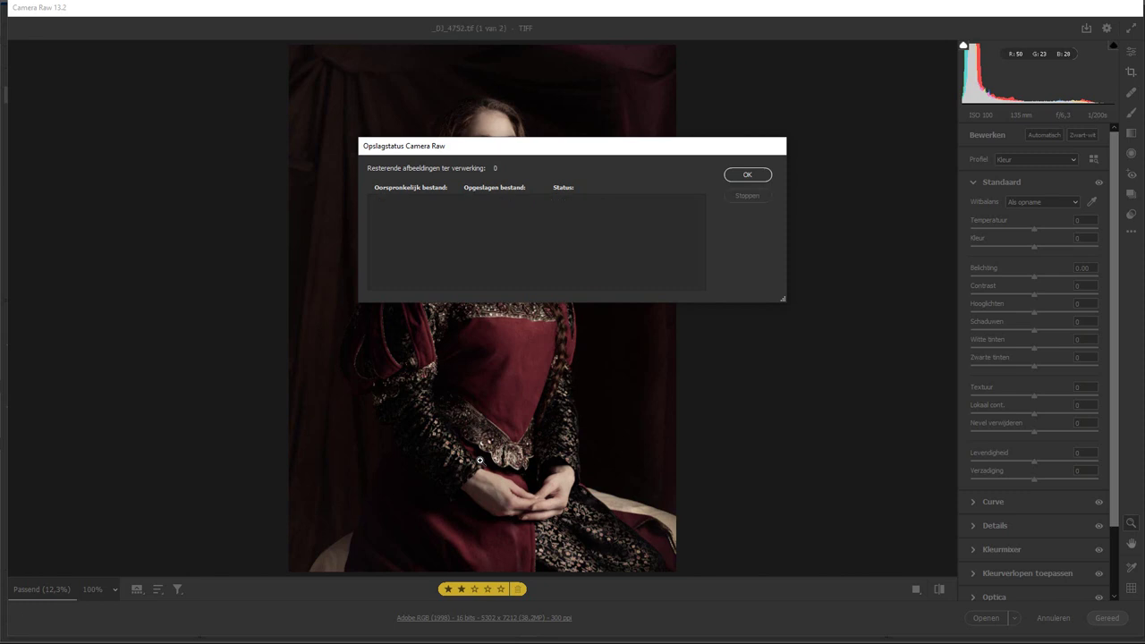
click(747, 174)
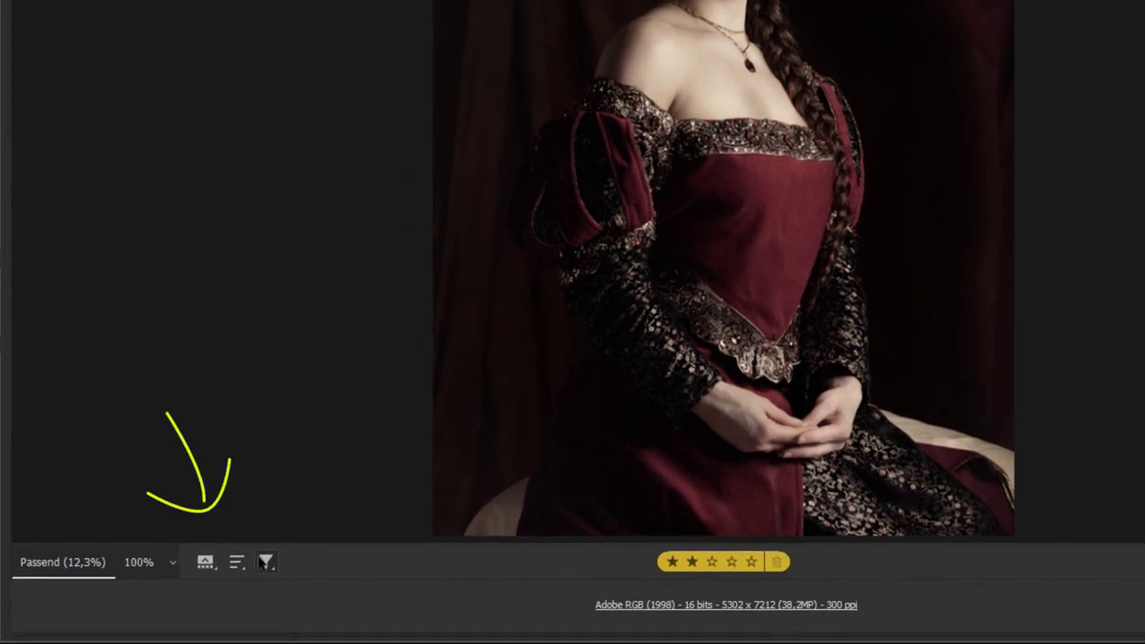
Show the filmstrip, select the enhanced _DJ_4752-Verbeterd.dng and rate it two stars.
click(208, 563)
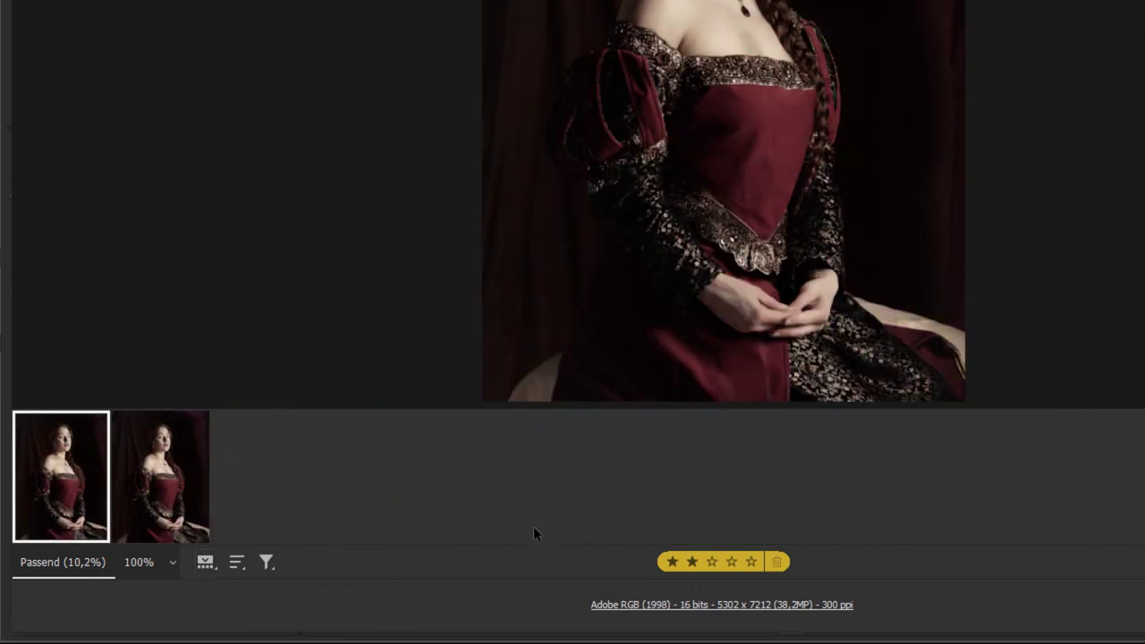
mouse_move(159, 477)
click(159, 498)
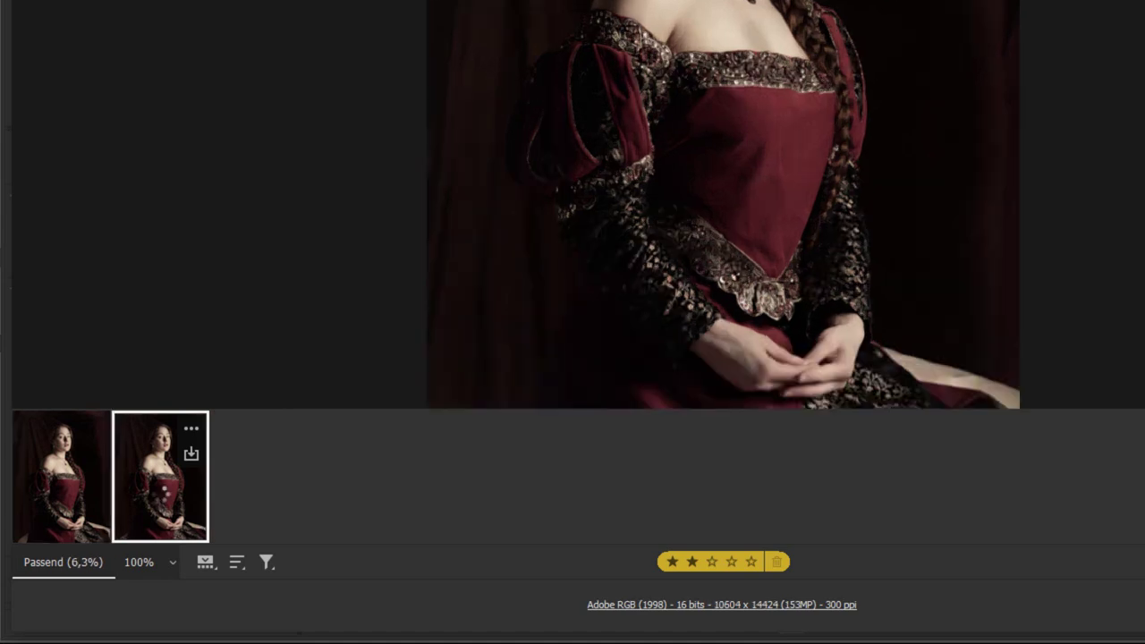
click(691, 561)
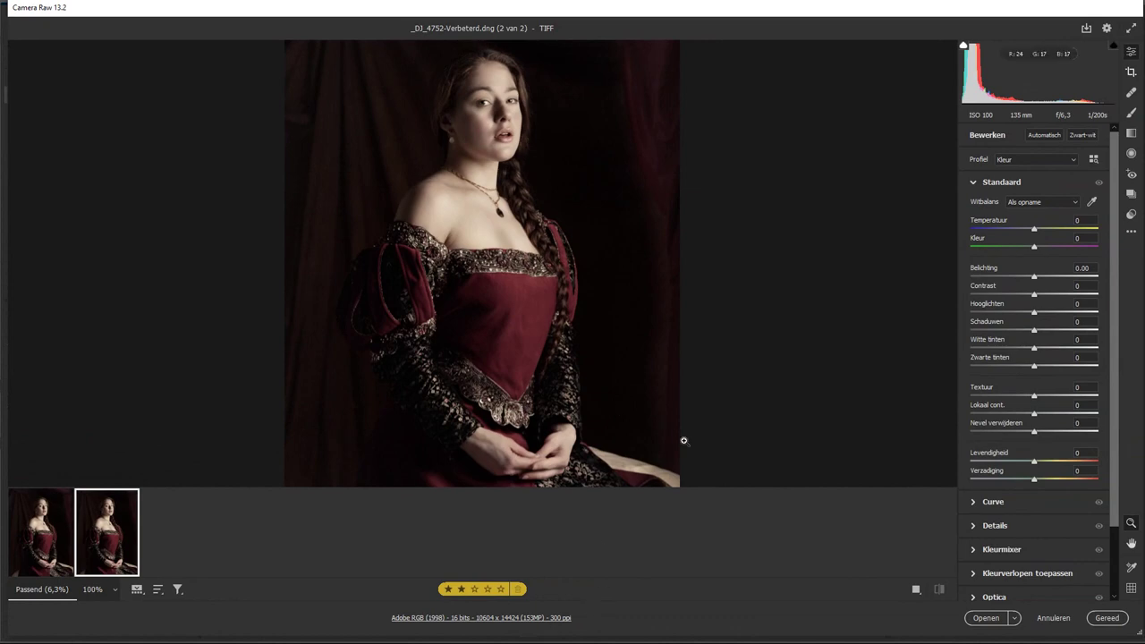
Open the enhanced _DJ_4752-Verbeterd.dng in Photoshop as a 10604 × 14424 px document.
click(984, 618)
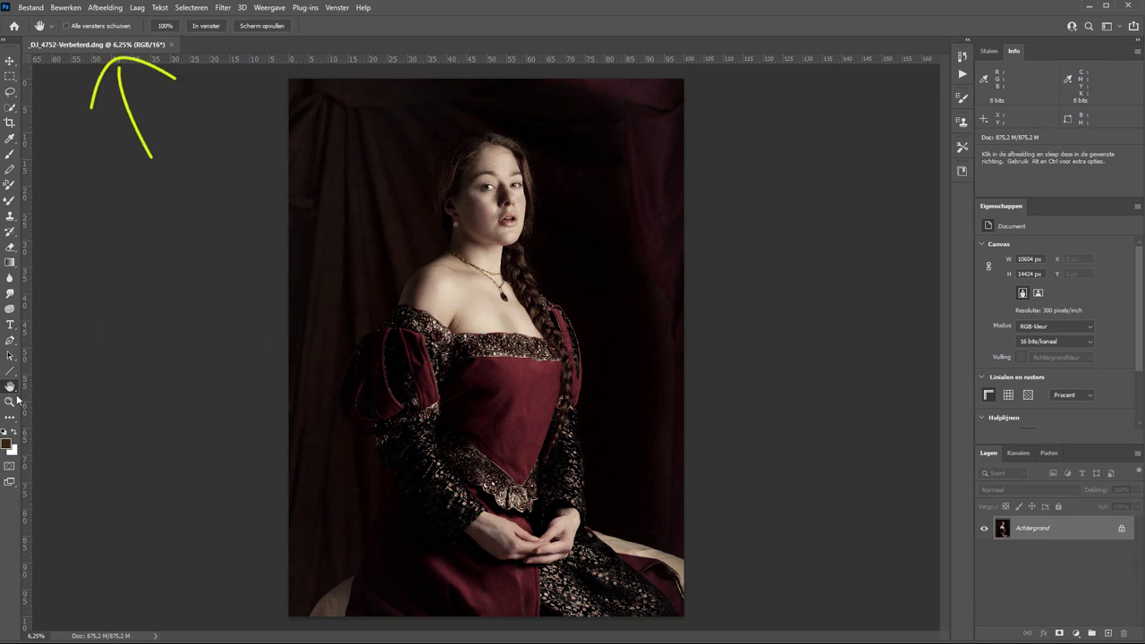
Zoom the enhanced DNG to 100% between the eyes, then return to Adobe Bridge.
key(z)
drag(502, 197, 498, 188)
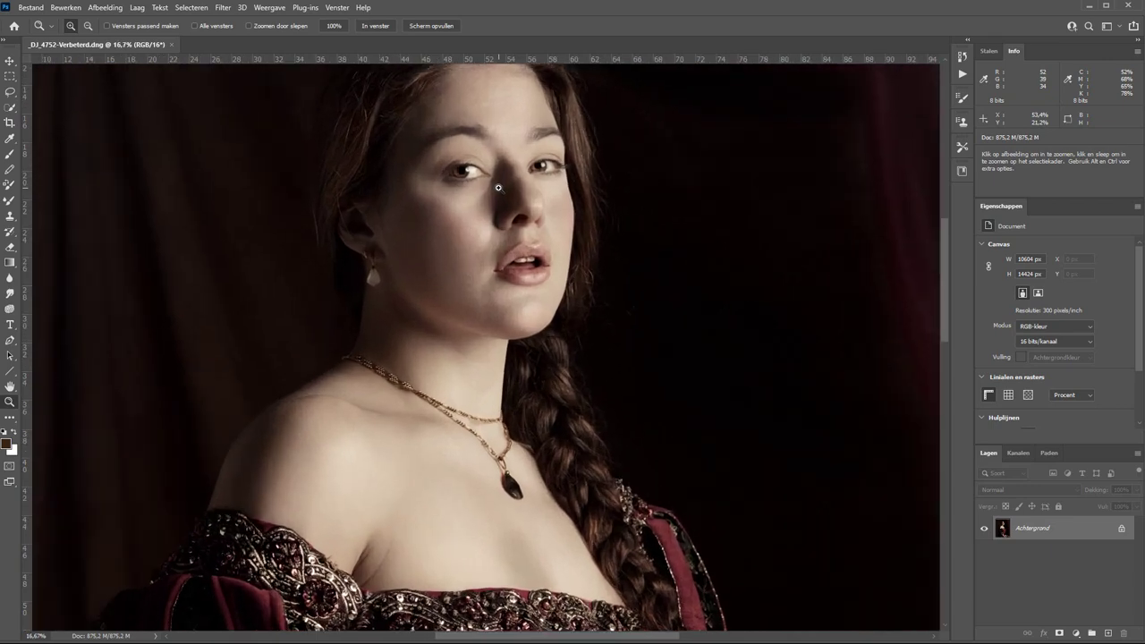
click(498, 188)
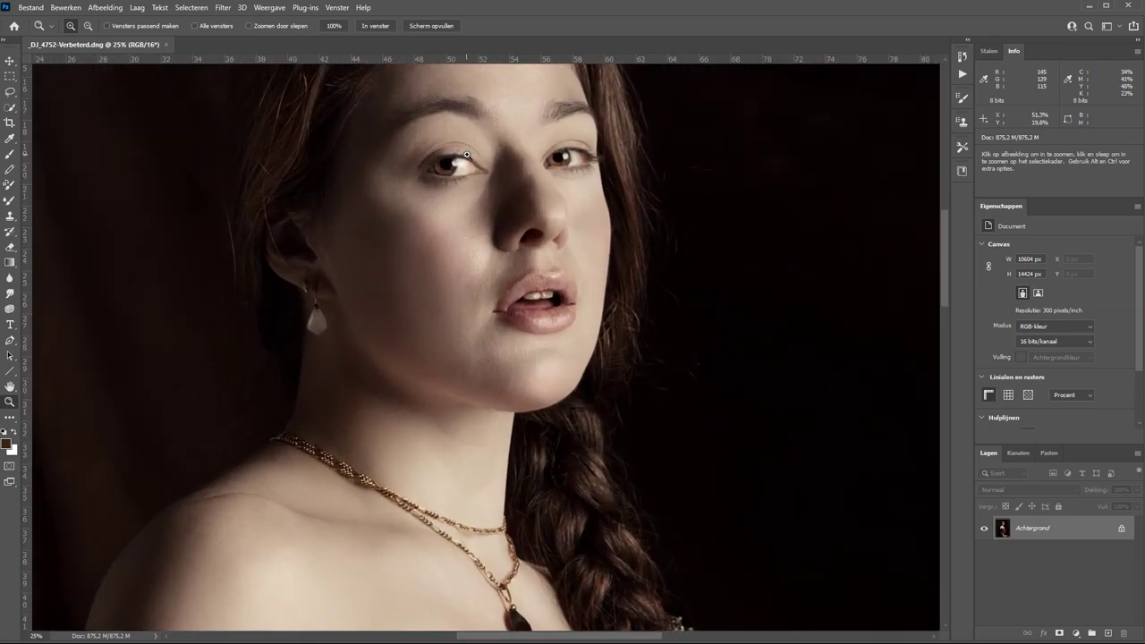
drag(470, 142, 518, 170)
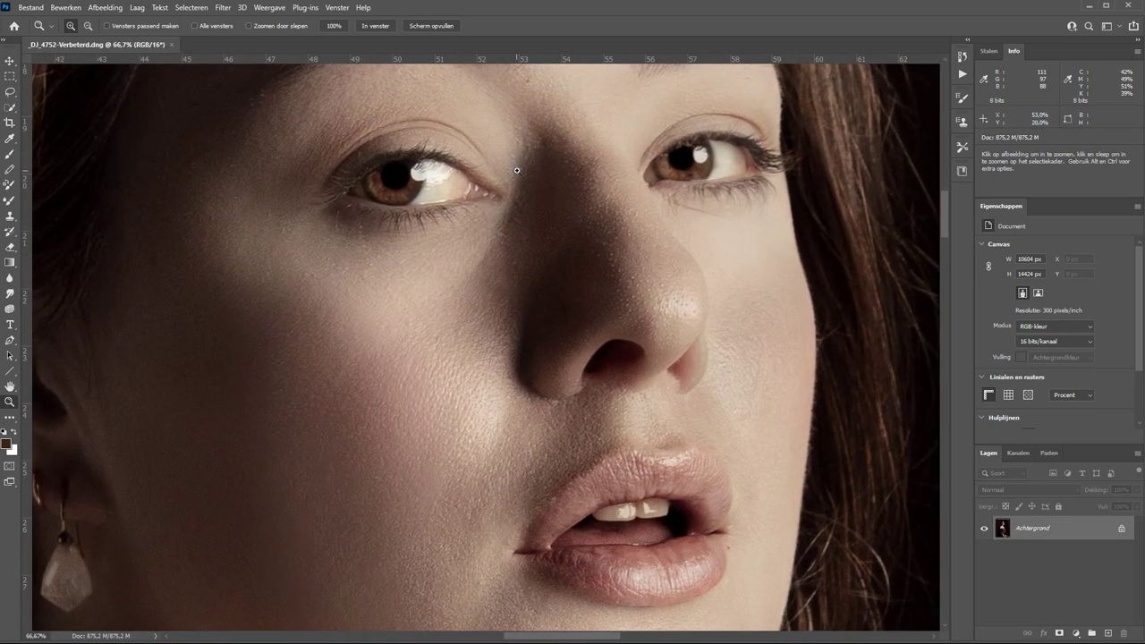
click(517, 170)
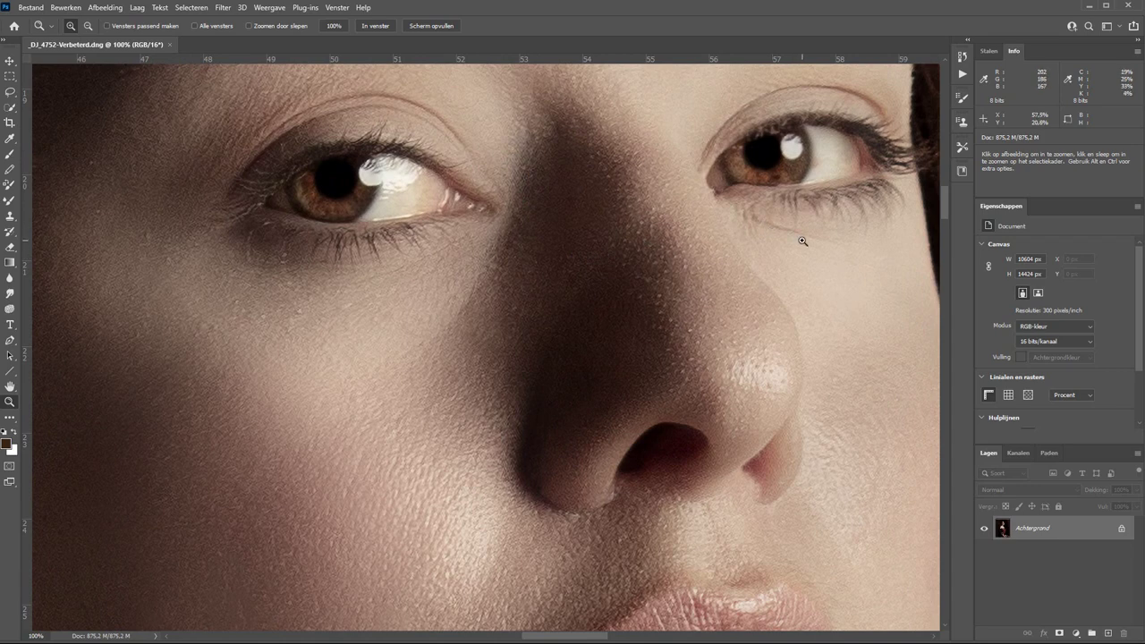
scroll(927, 216, up, 3)
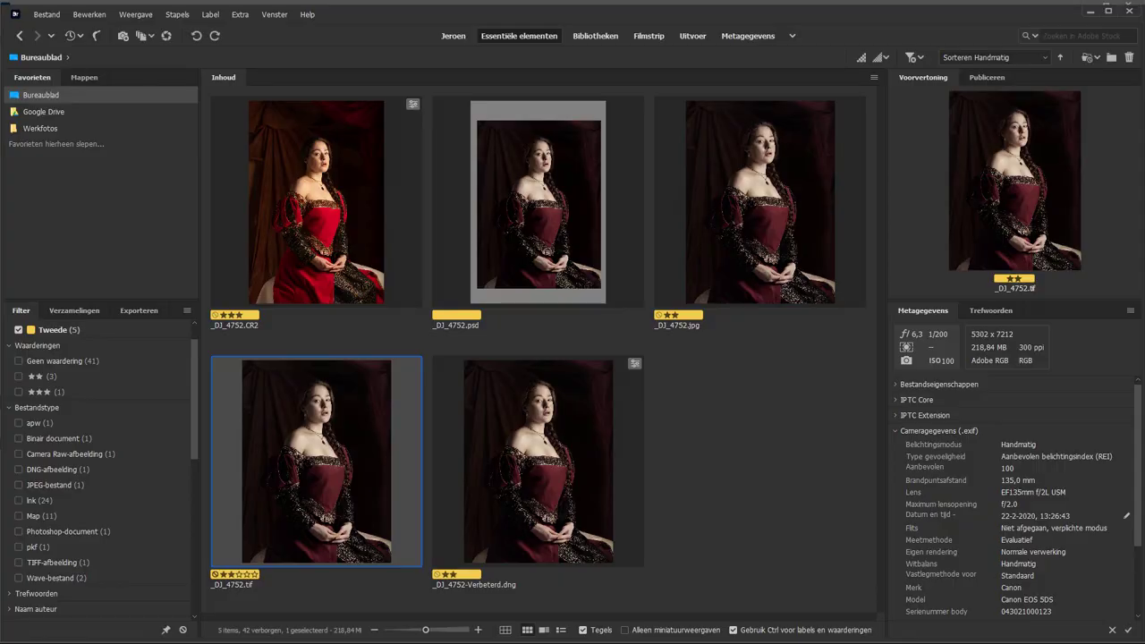
click(777, 537)
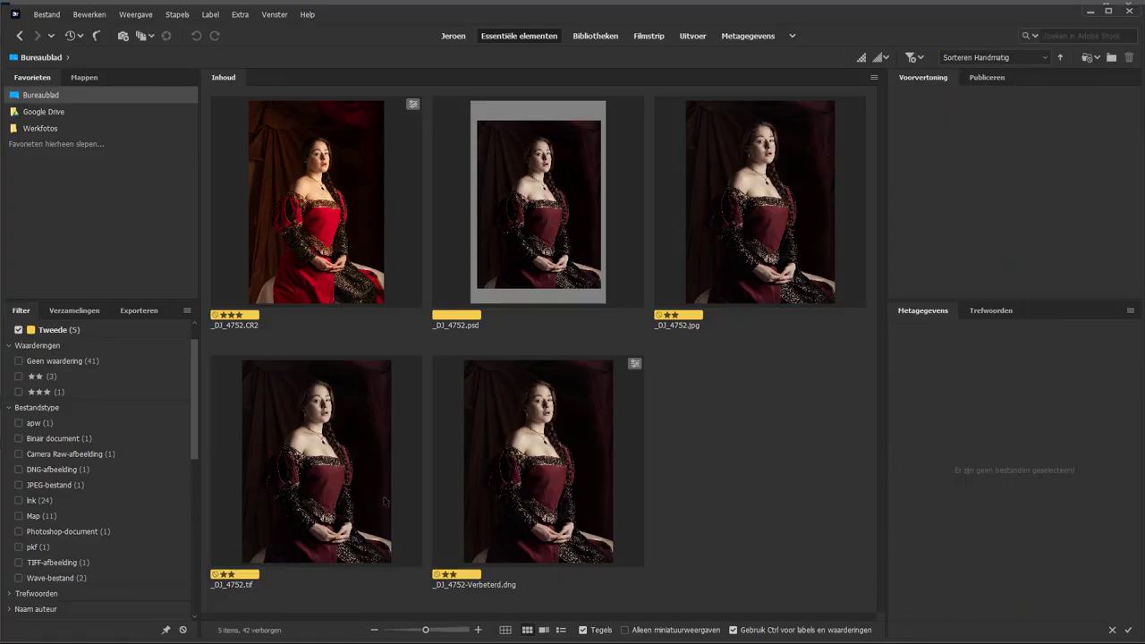
Select the original _DJ_4752.tif in Bridge to open it in Photoshop.
click(317, 458)
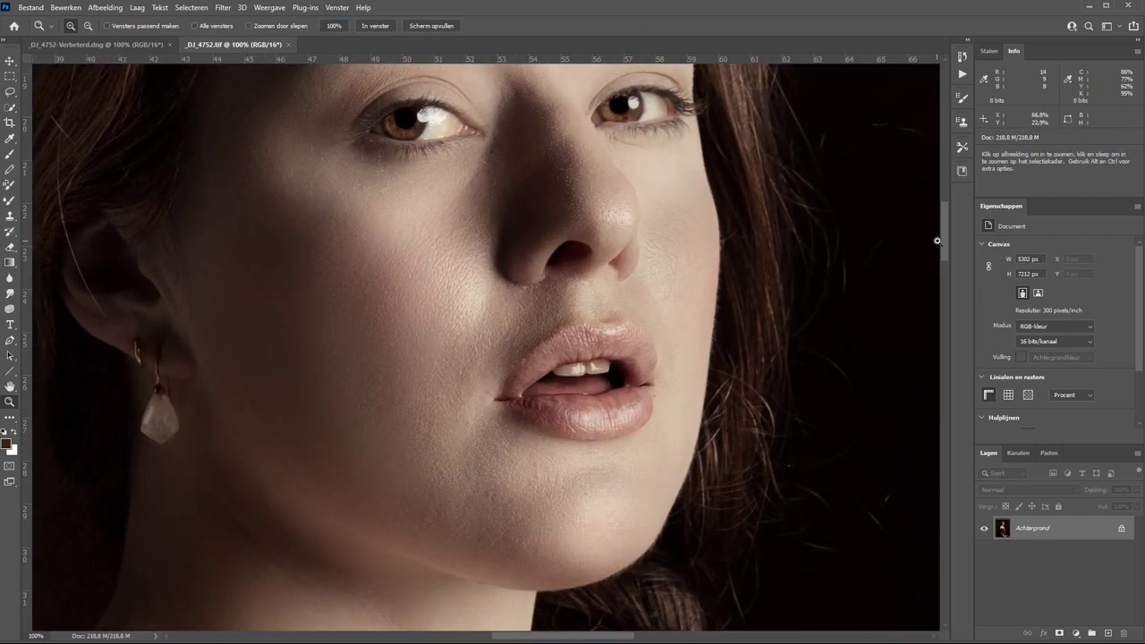
Compare the enhanced DNG and original TIF at 100% around the left eye, hair and ear.
drag(942, 246, 931, 217)
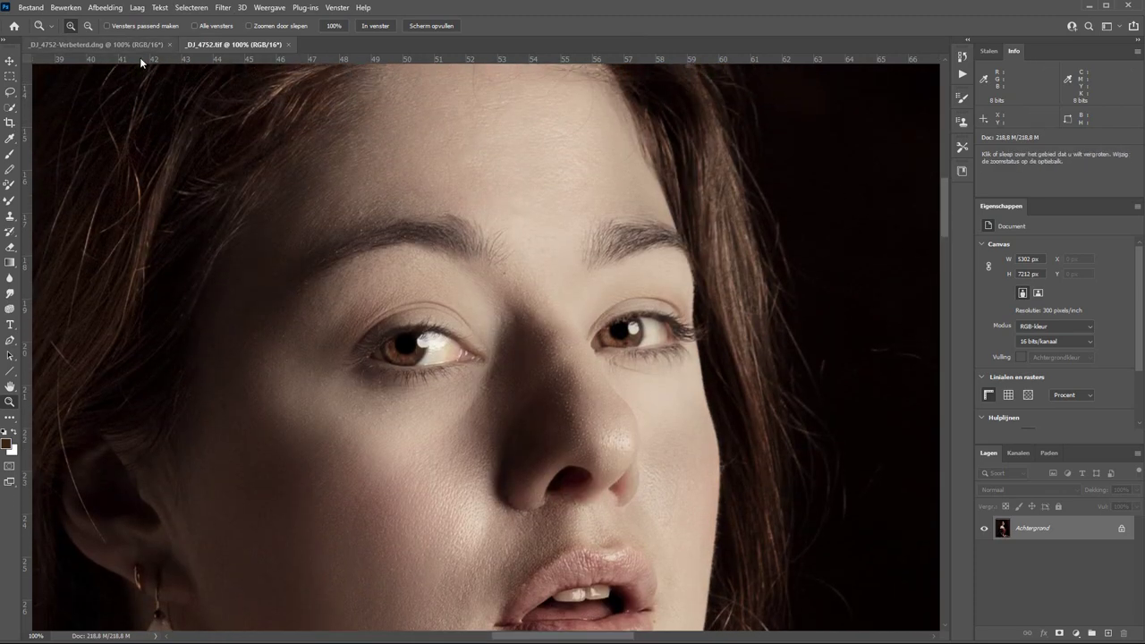
click(123, 43)
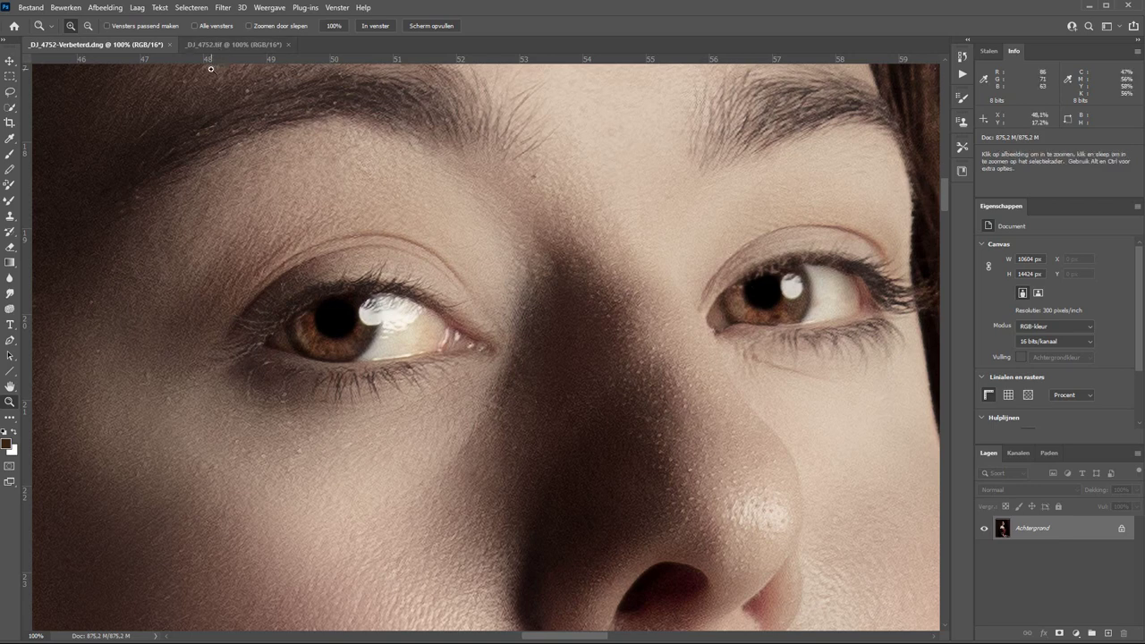
click(13, 388)
drag(176, 299, 520, 266)
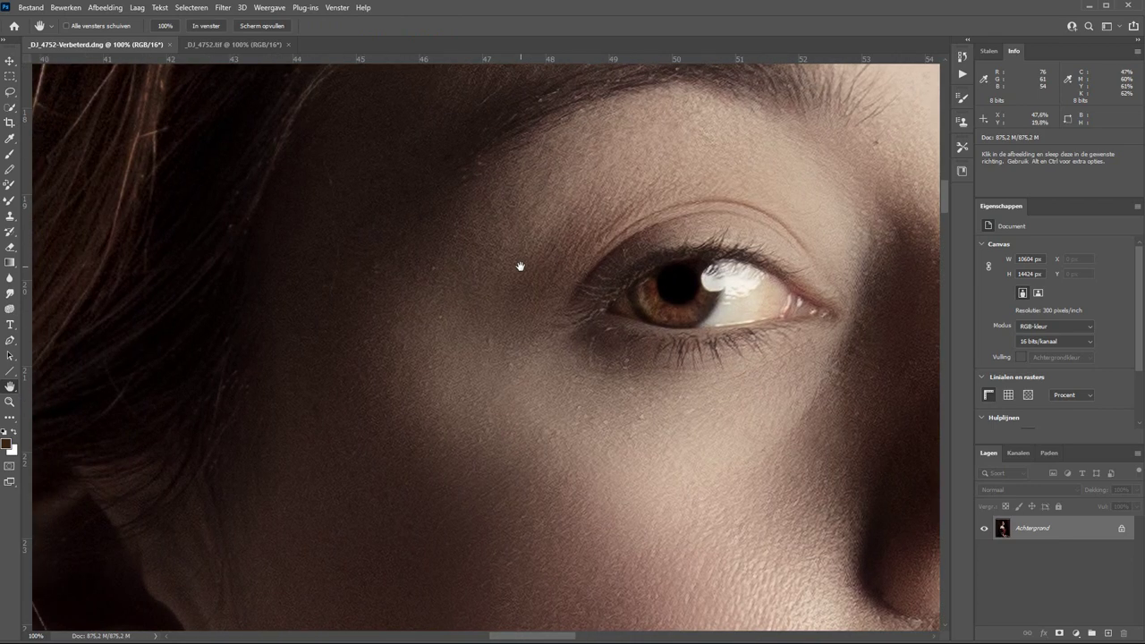
click(233, 43)
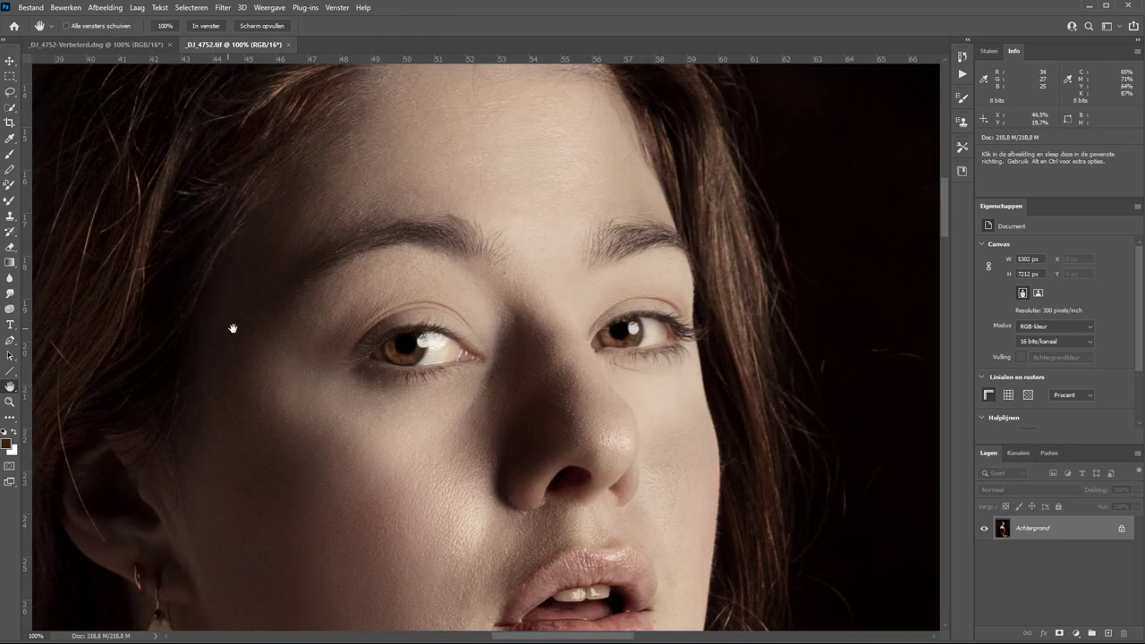
mouse_move(233, 328)
mouse_down()
mouse_move(519, 310)
mouse_move(474, 303)
mouse_up()
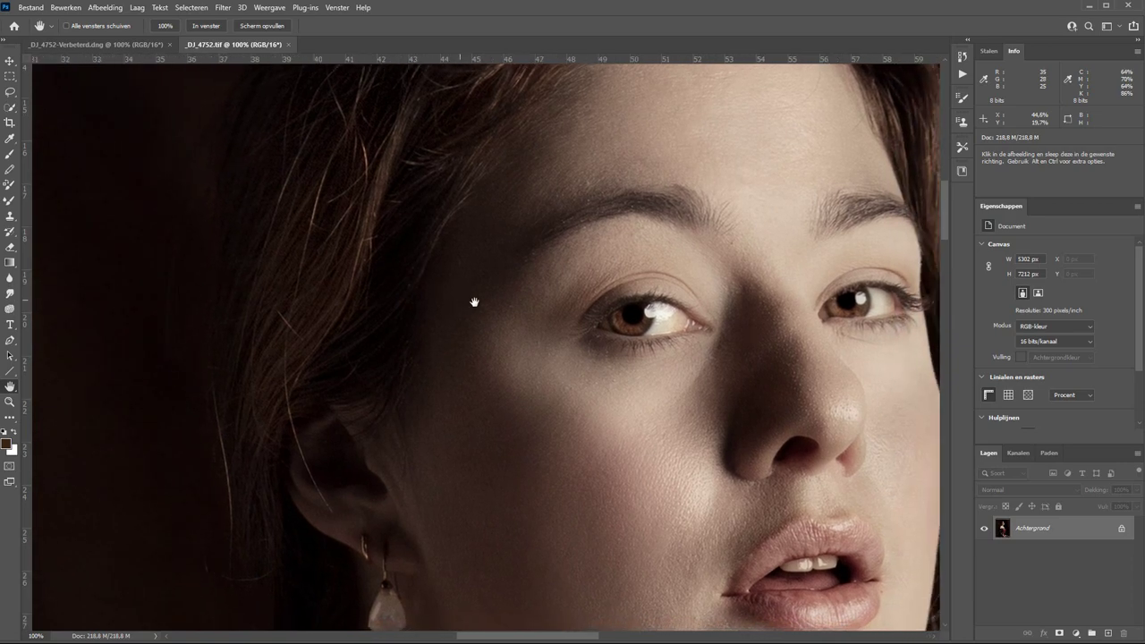
click(120, 43)
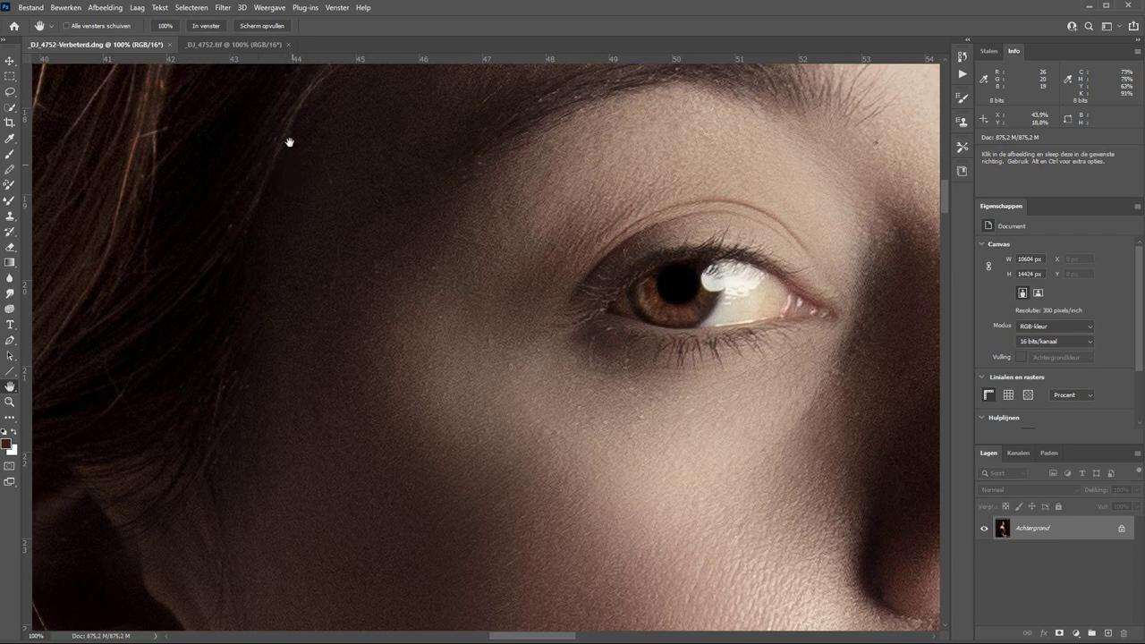
click(234, 44)
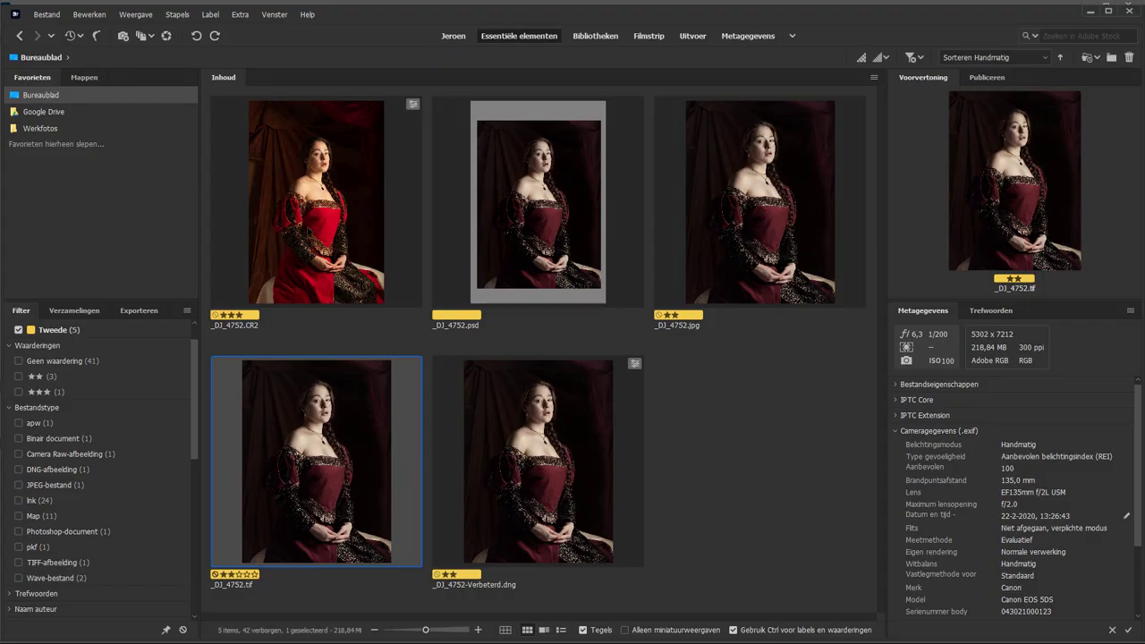
Open the _DJ_4752 CR2 raw file in Camera Raw from Bridge.
click(313, 172)
right_click(328, 171)
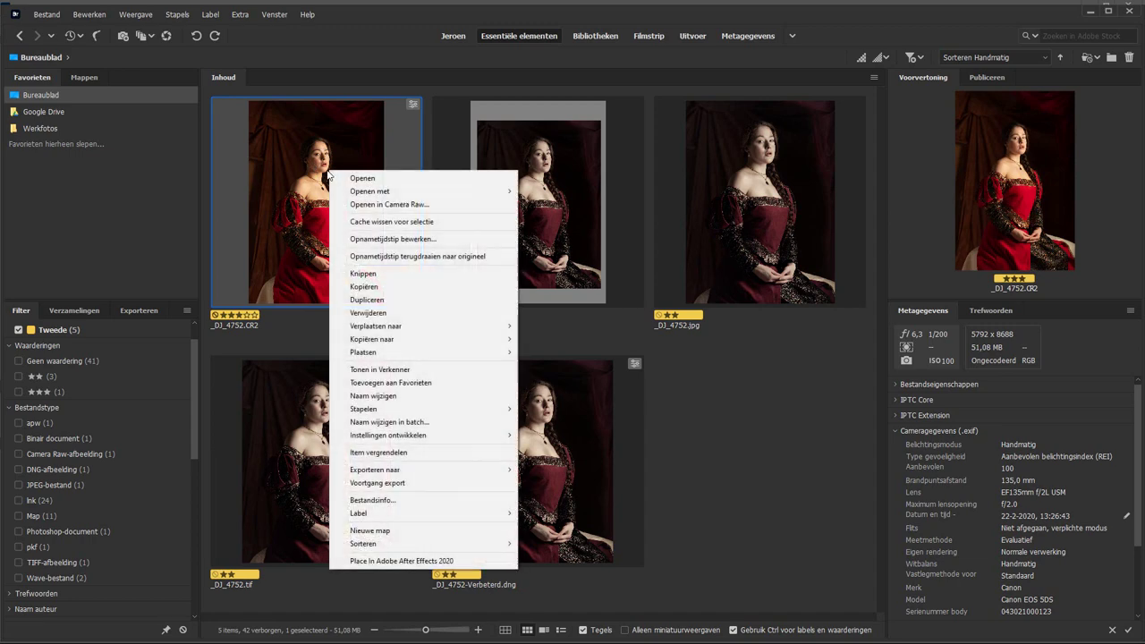
click(387, 205)
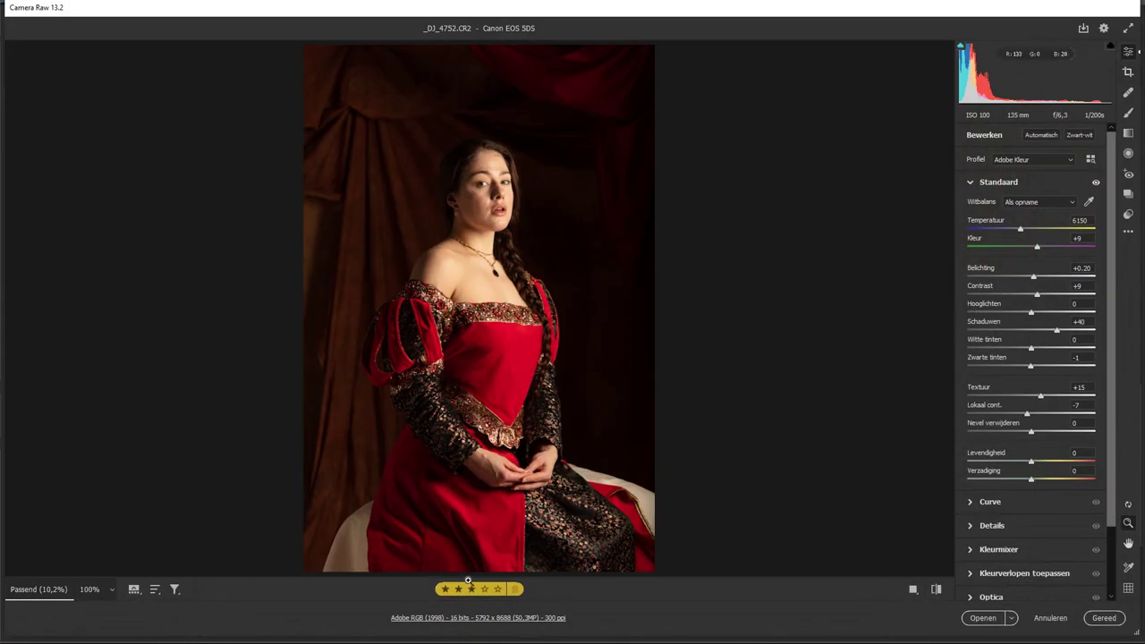
Enhance the raw photo with Superresolutie enabled, after briefly previewing RAW-details.
right_click(502, 181)
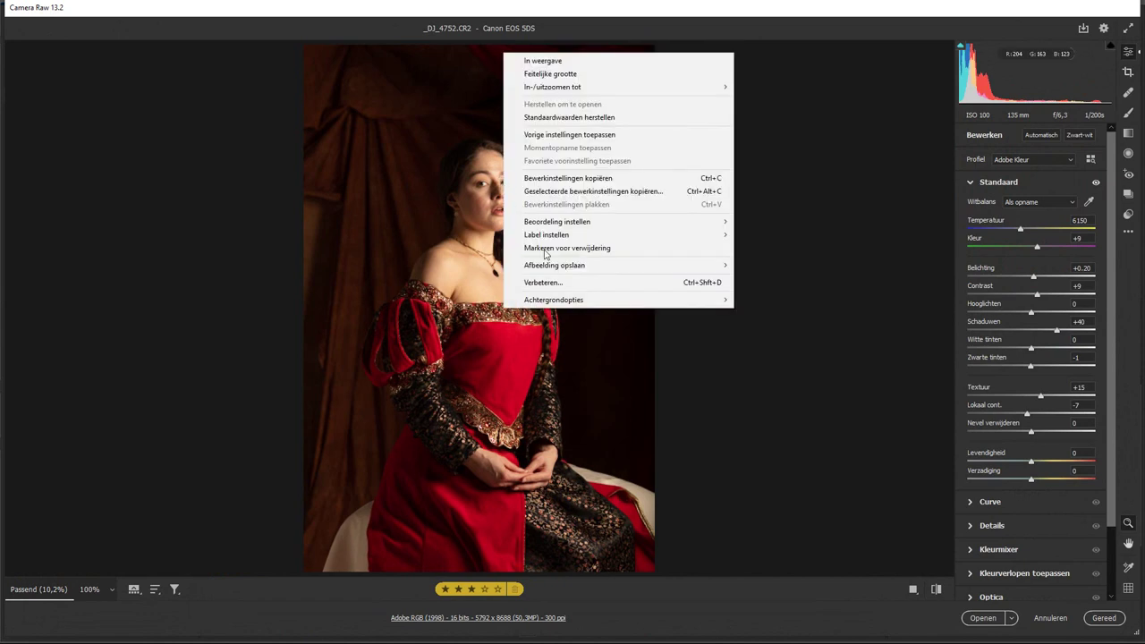
click(574, 283)
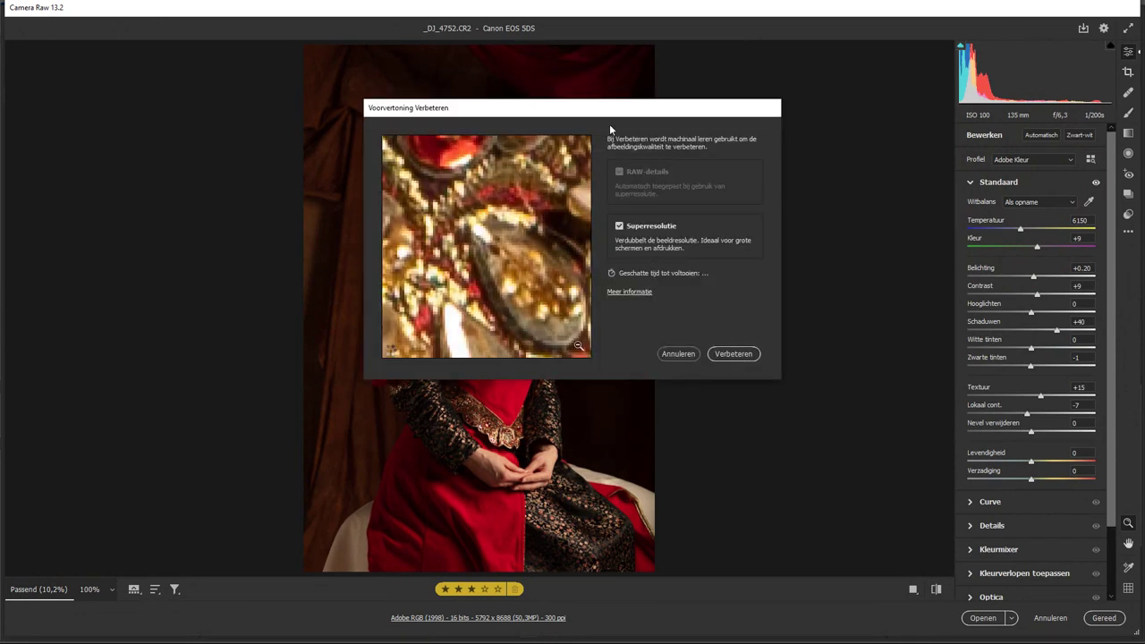
click(619, 228)
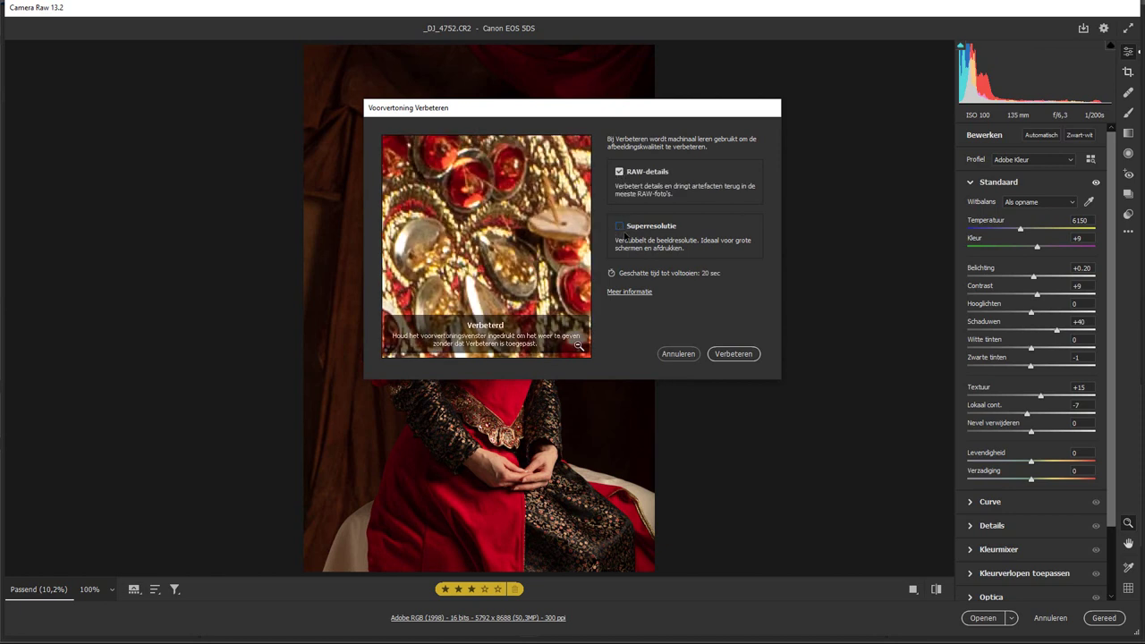
click(619, 225)
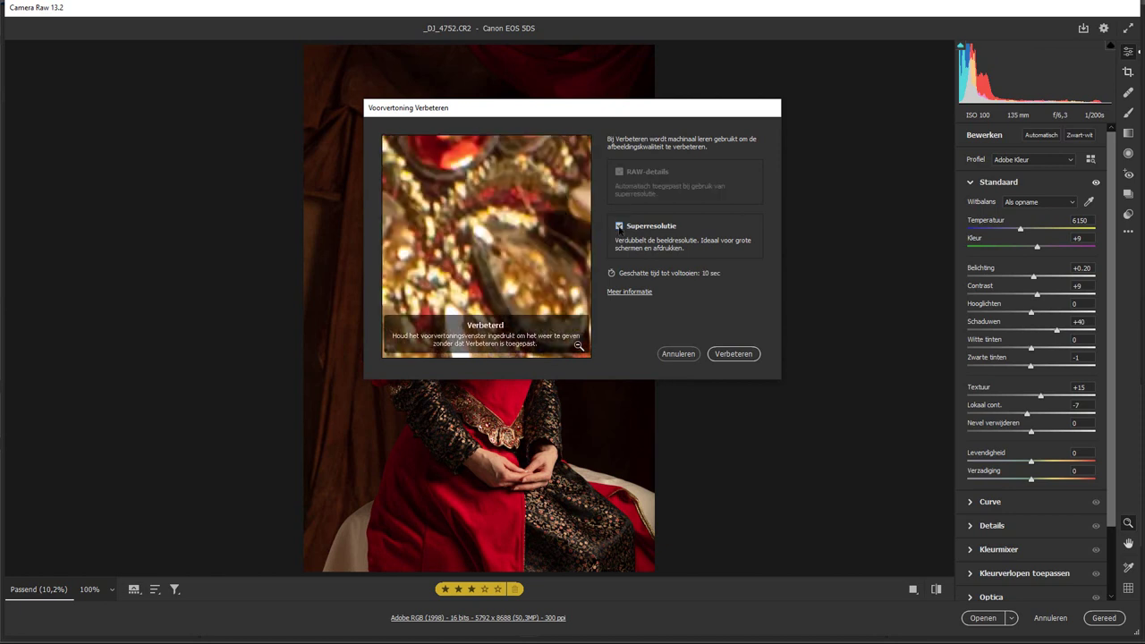
click(734, 355)
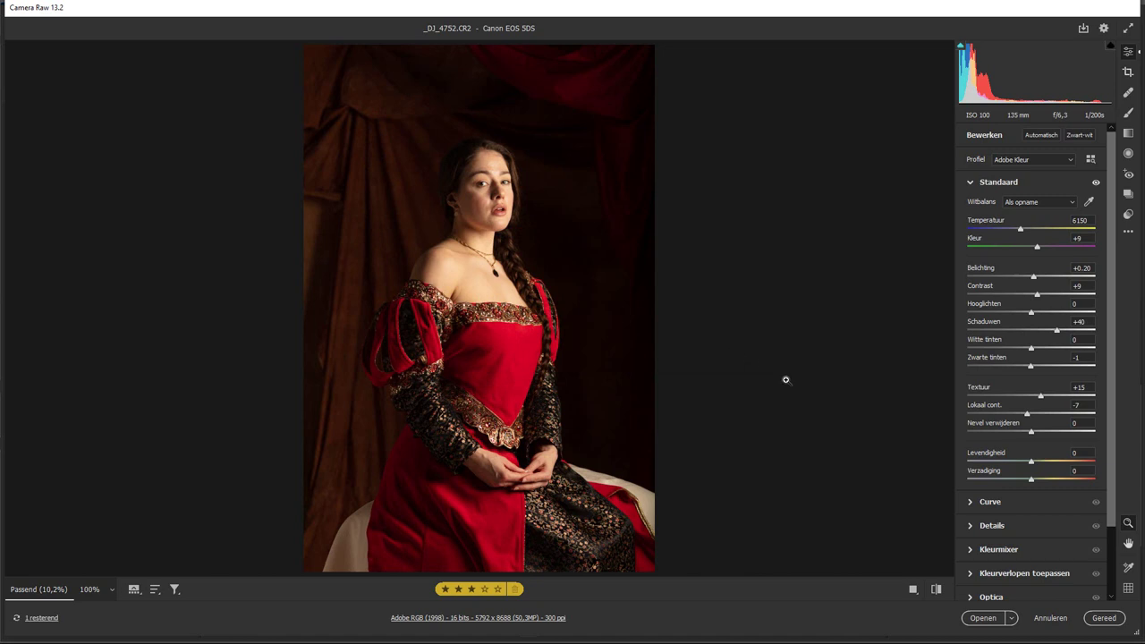
Open the resulting _DJ_4752-Verbeterd-1.dng in Photoshop.
click(42, 619)
click(748, 174)
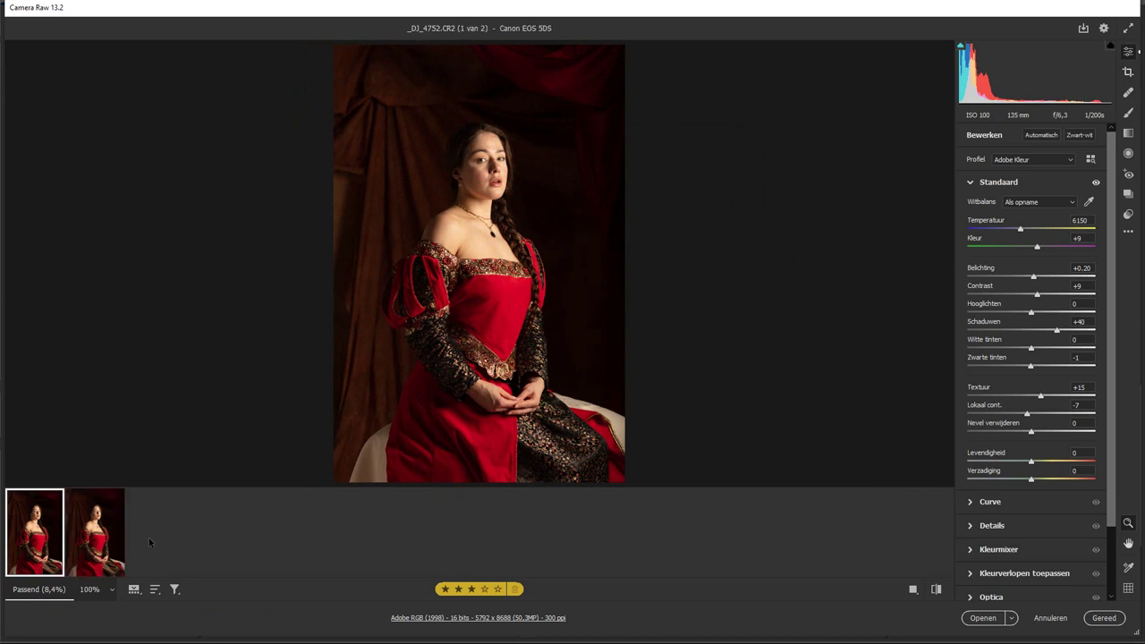
click(98, 533)
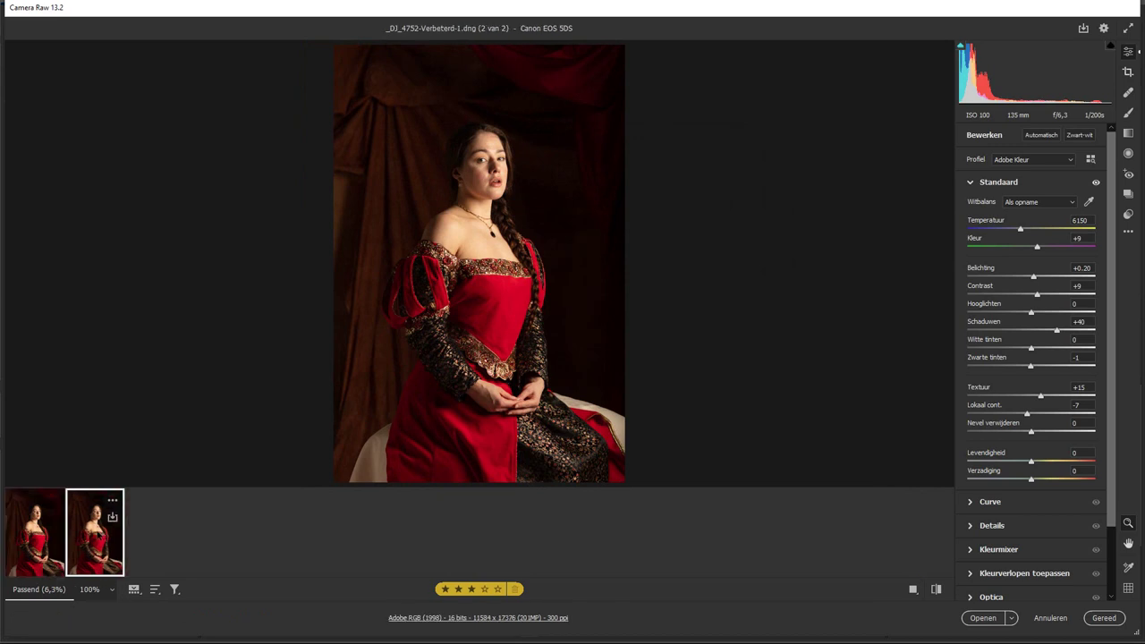
click(984, 619)
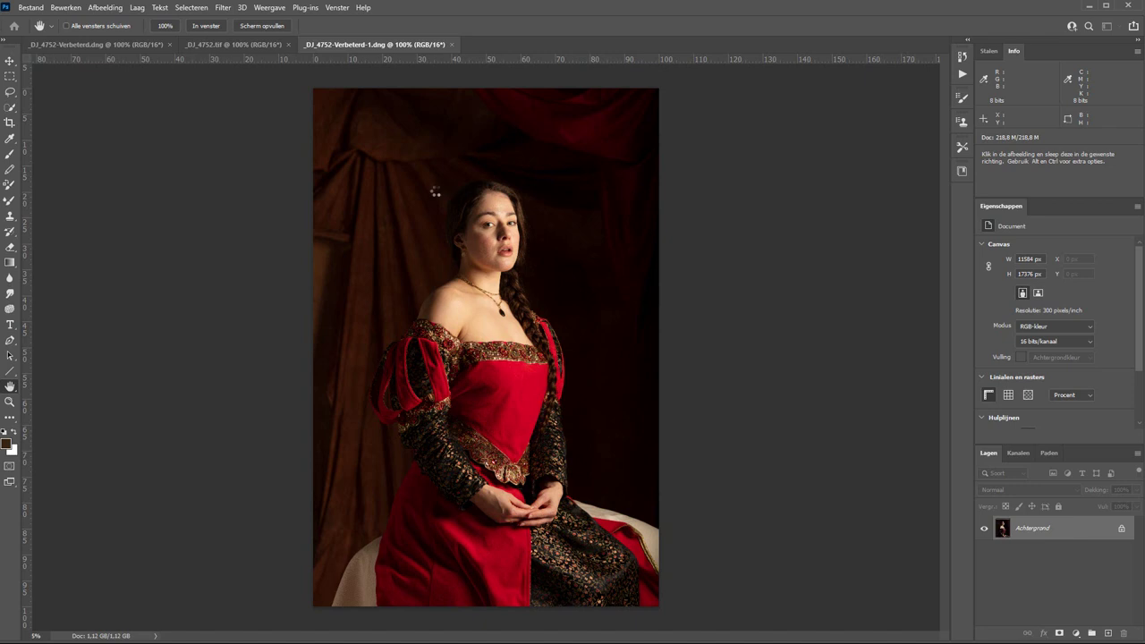
Zoom Verbeterd-1 to 100% on the eye, compare with the first DNG, then view it whole.
key(z)
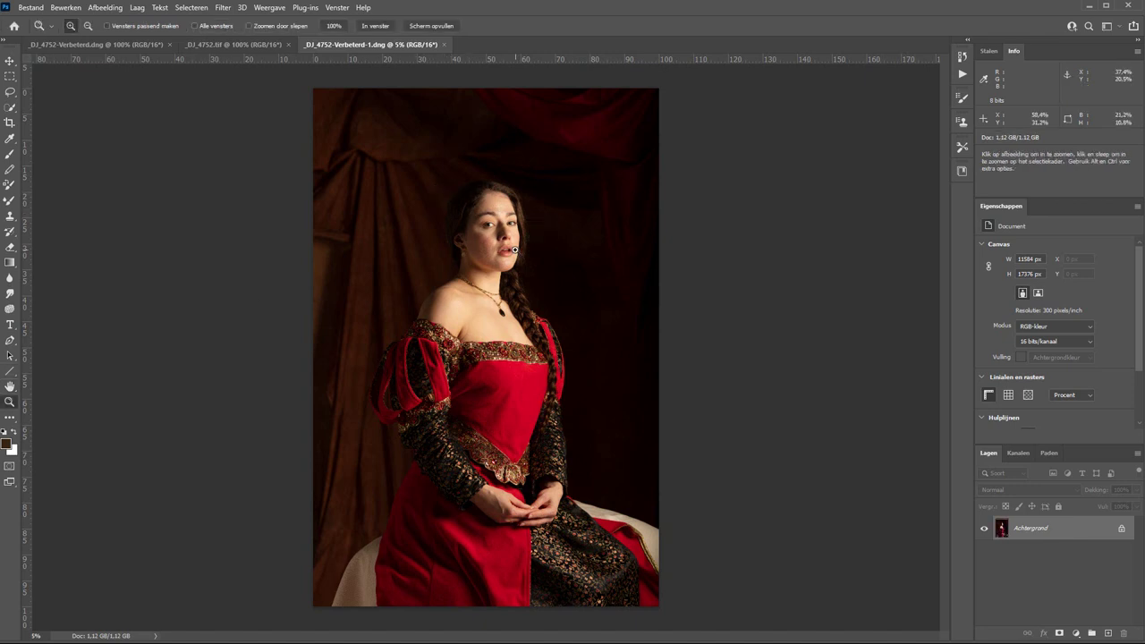
click(515, 251)
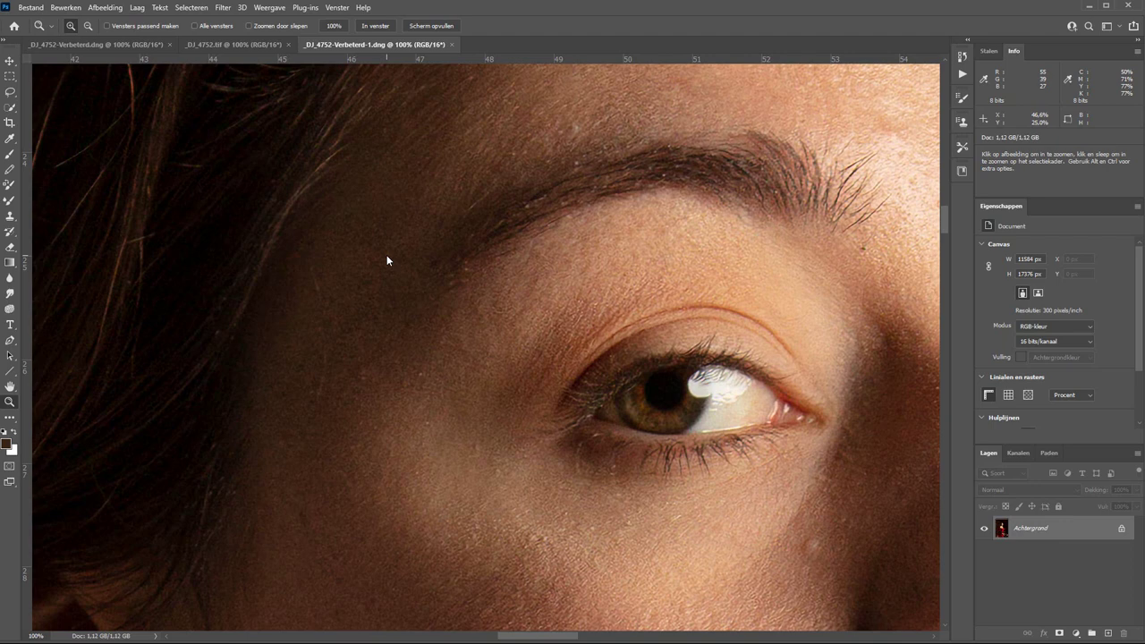
click(90, 43)
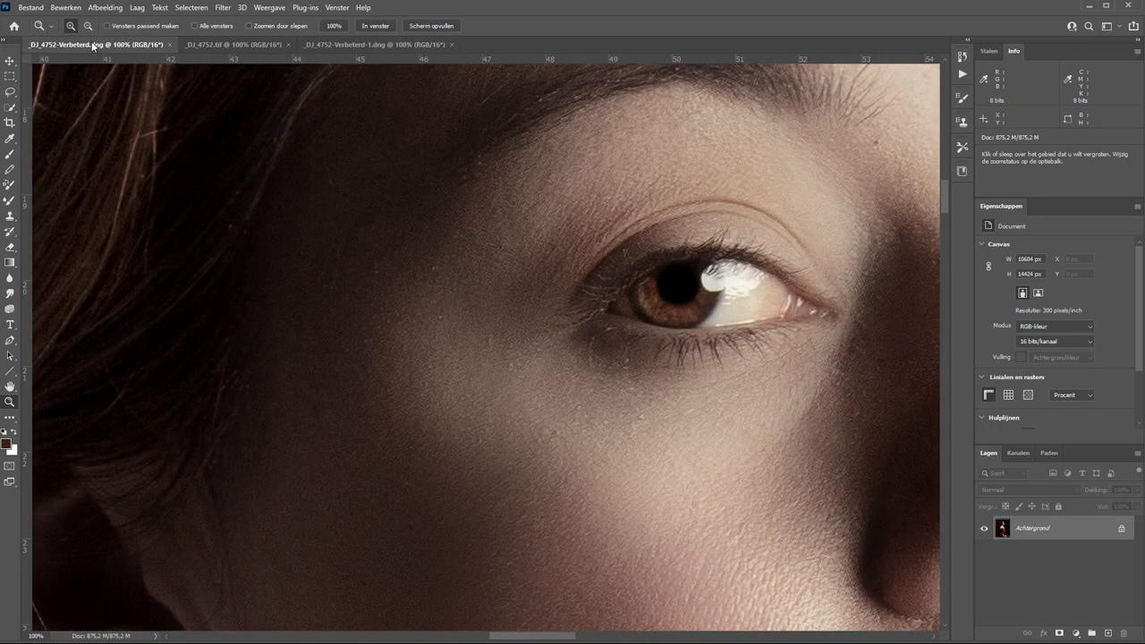
click(341, 45)
click(375, 25)
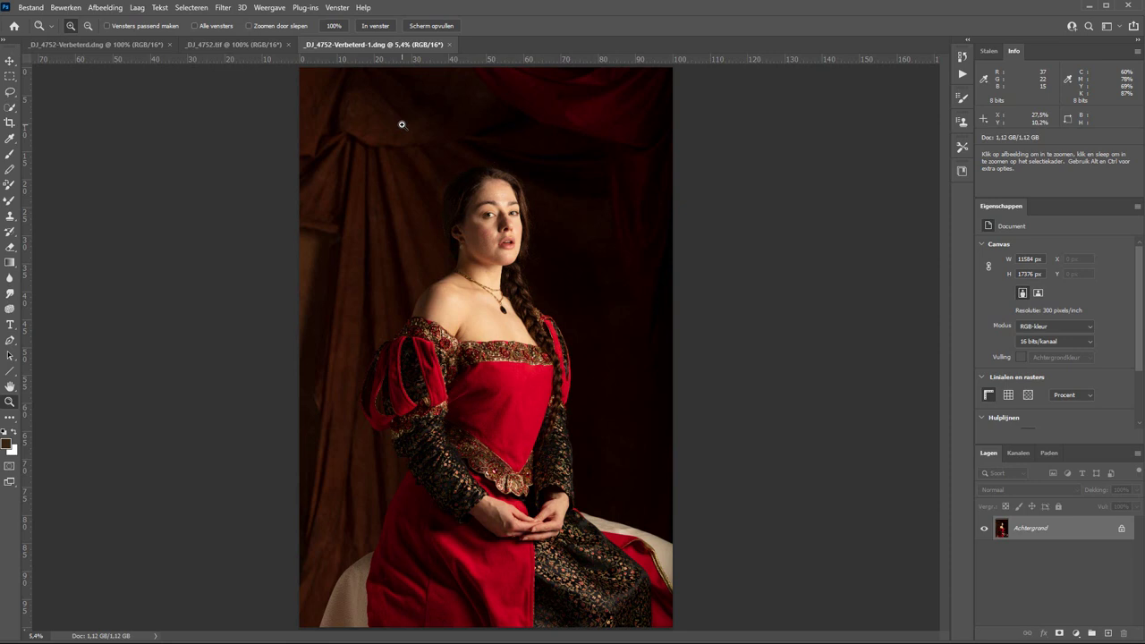
Compare the nose and eyes in Verbeterd.dng and the tif, then fit the portrait in the window.
click(122, 45)
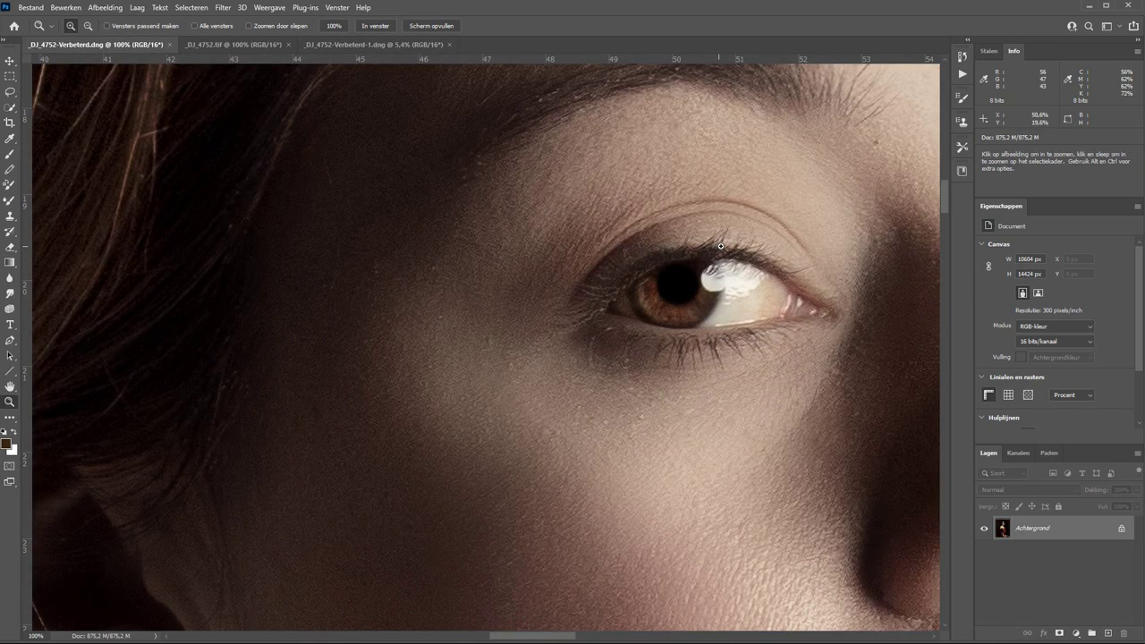
key(h)
drag(720, 282, 542, 257)
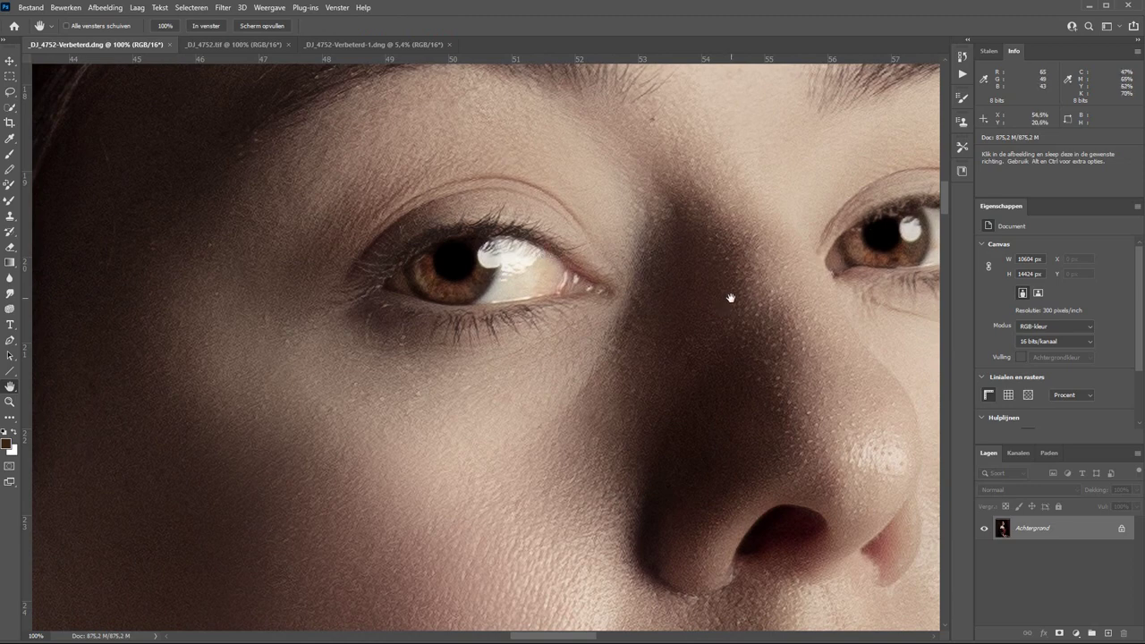
click(212, 45)
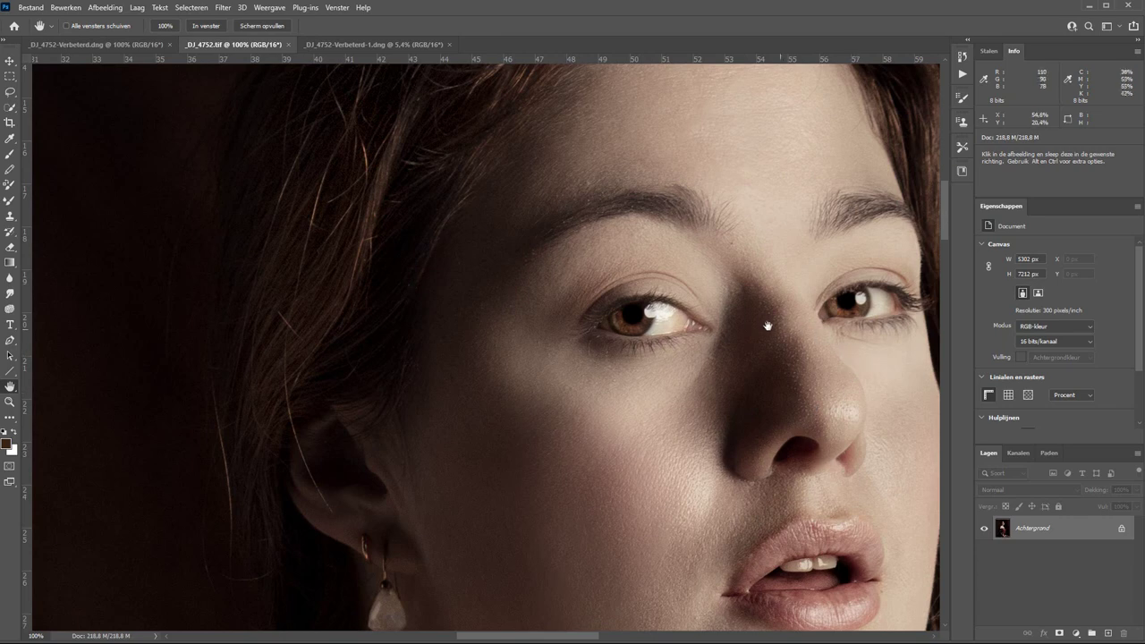
mouse_move(768, 325)
mouse_down()
mouse_move(704, 319)
mouse_move(592, 249)
mouse_up()
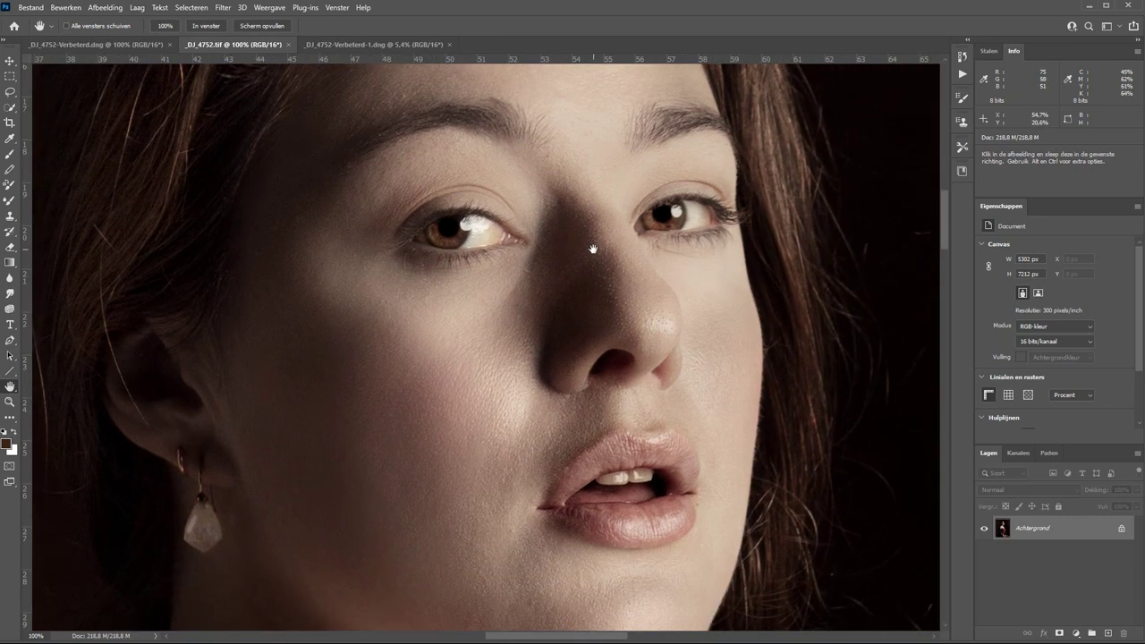
click(124, 47)
drag(746, 388, 675, 298)
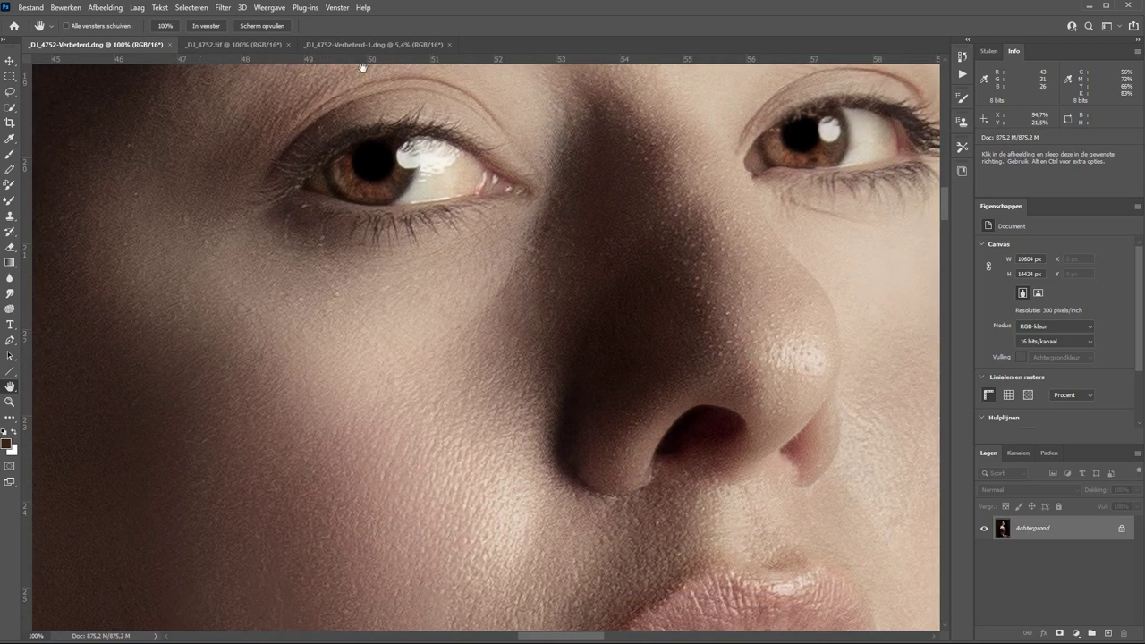
click(206, 27)
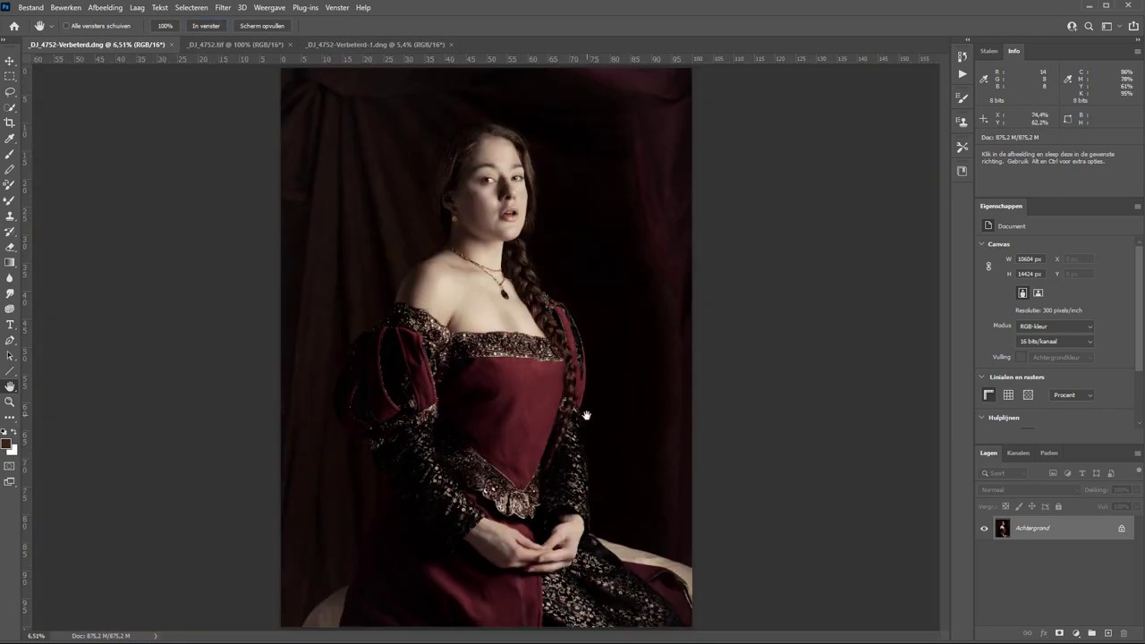
key(ctrl+alt+i)
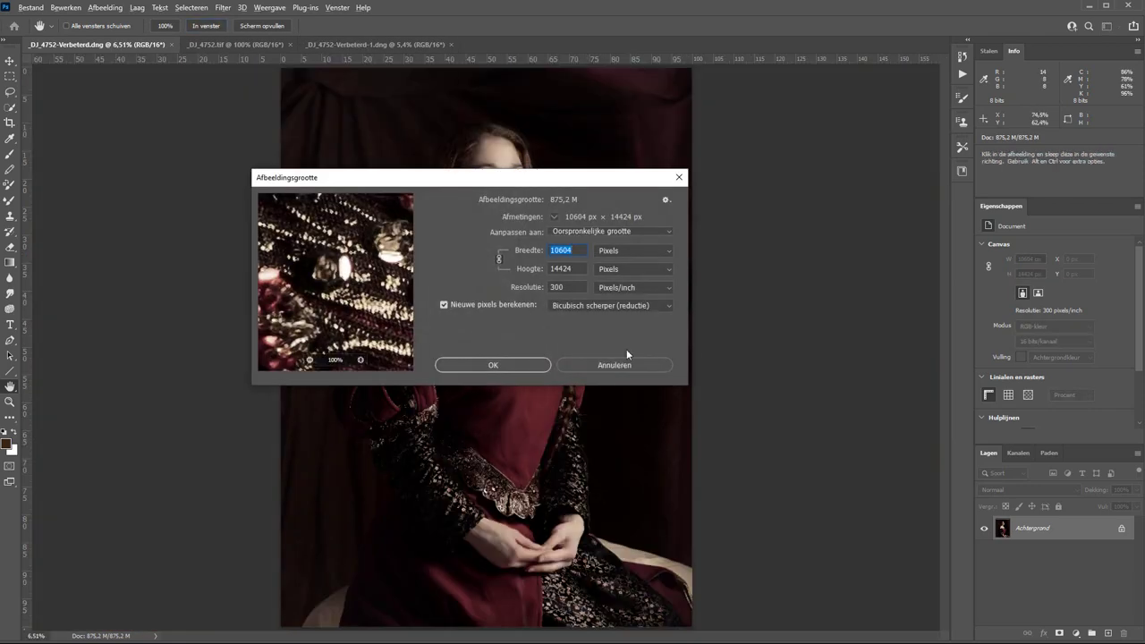
click(639, 252)
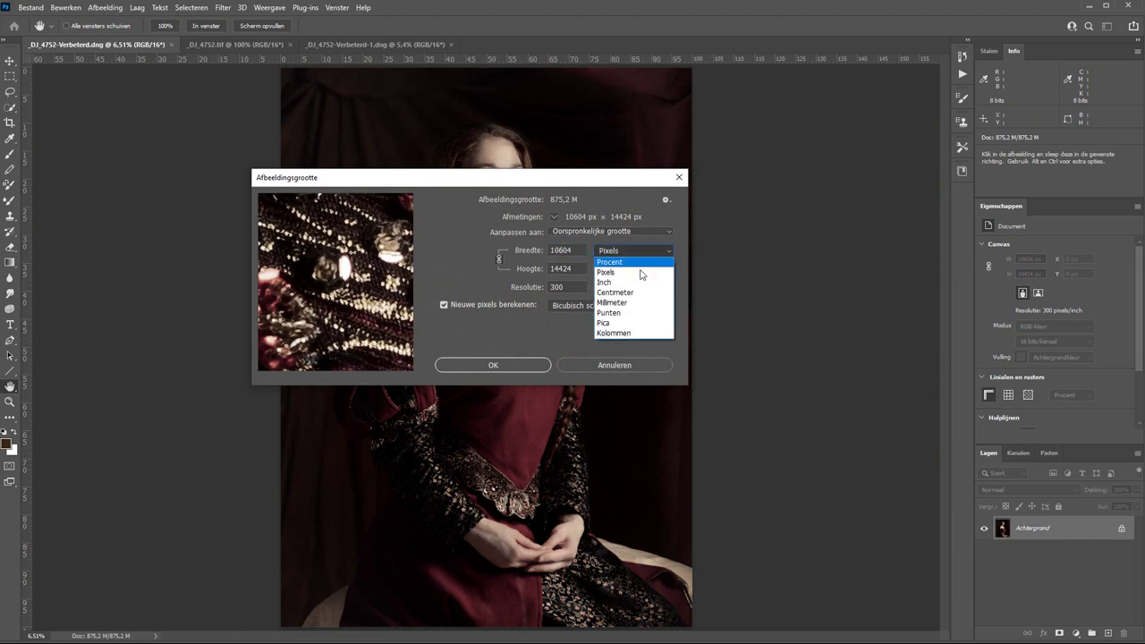
click(626, 290)
click(512, 285)
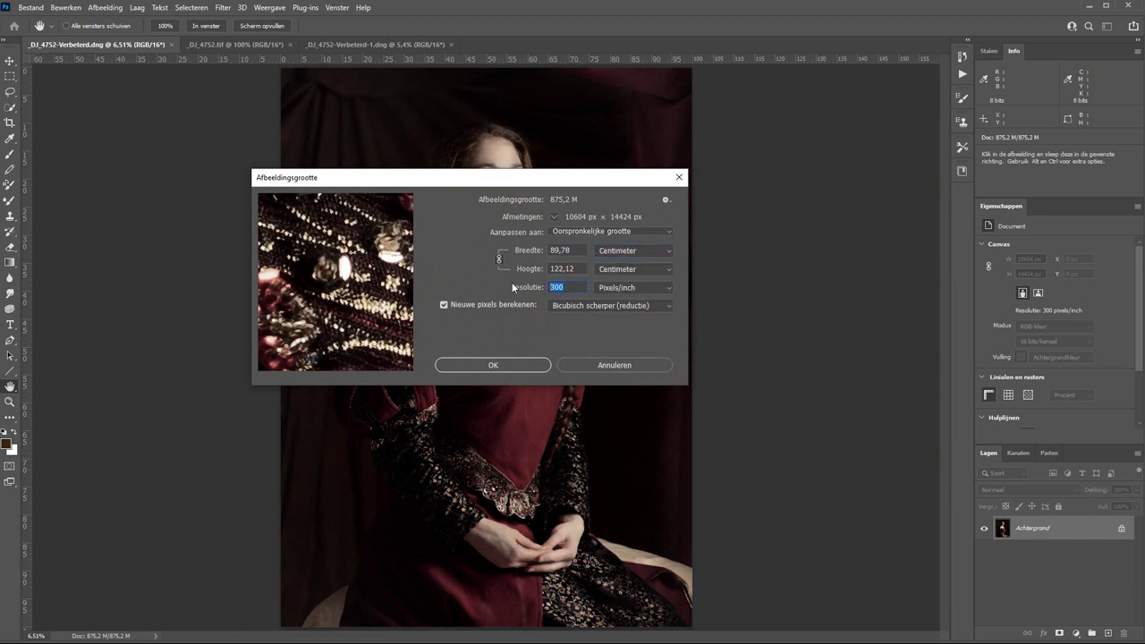
text(240)
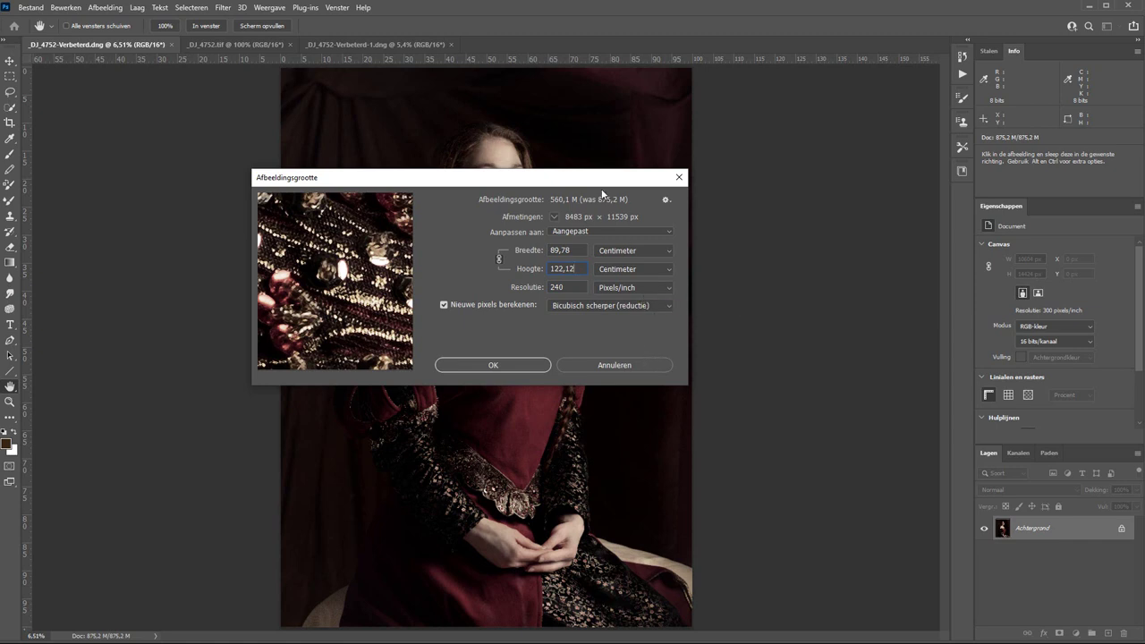
drag(596, 179, 883, 105)
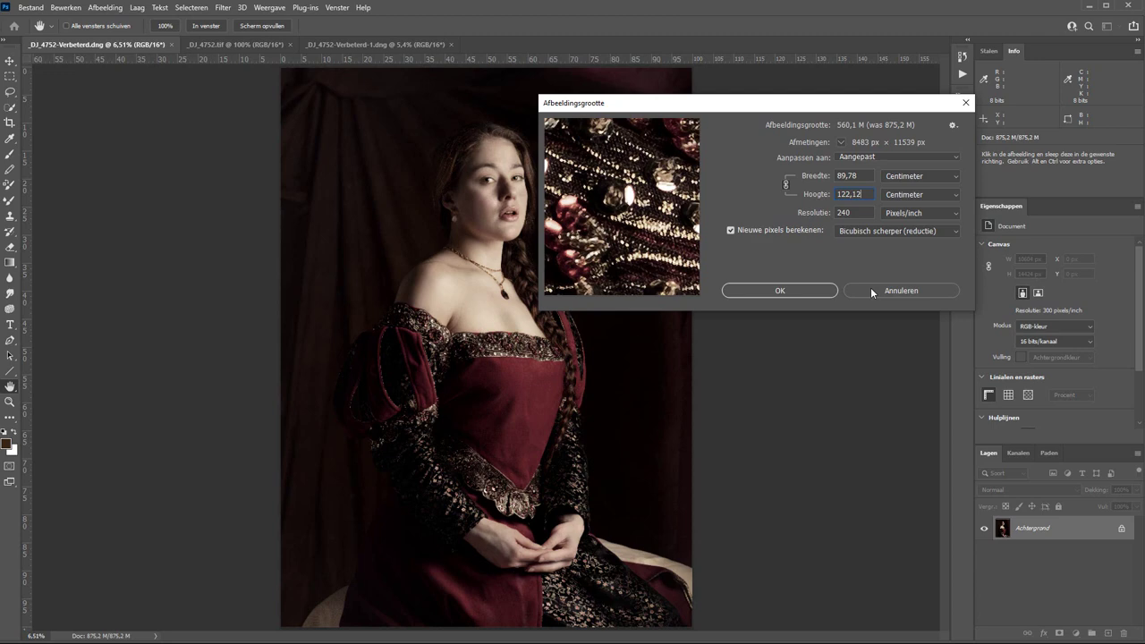
click(858, 287)
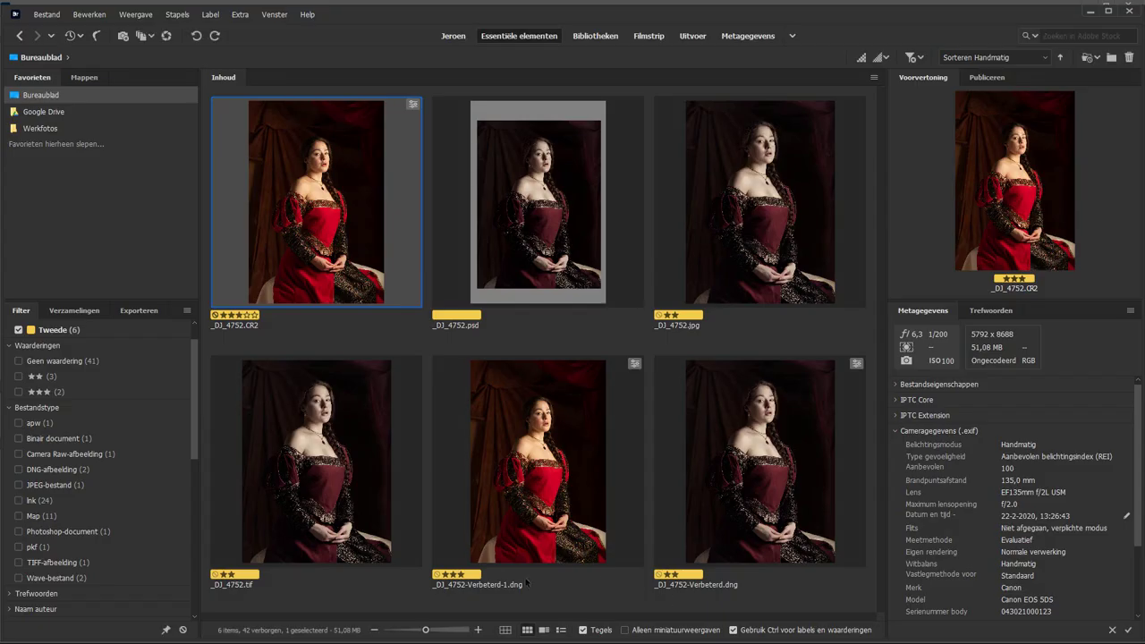
Check the tif and jpg pixel sizes, then open _DJ_4752.jpg in Camera Raw.
click(365, 484)
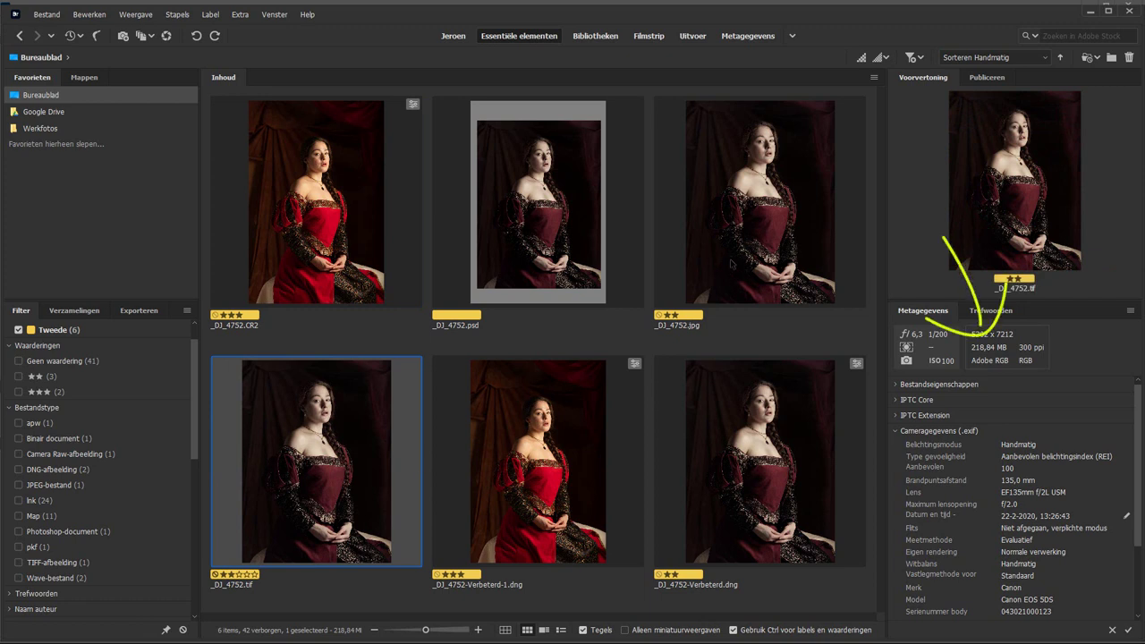
click(736, 260)
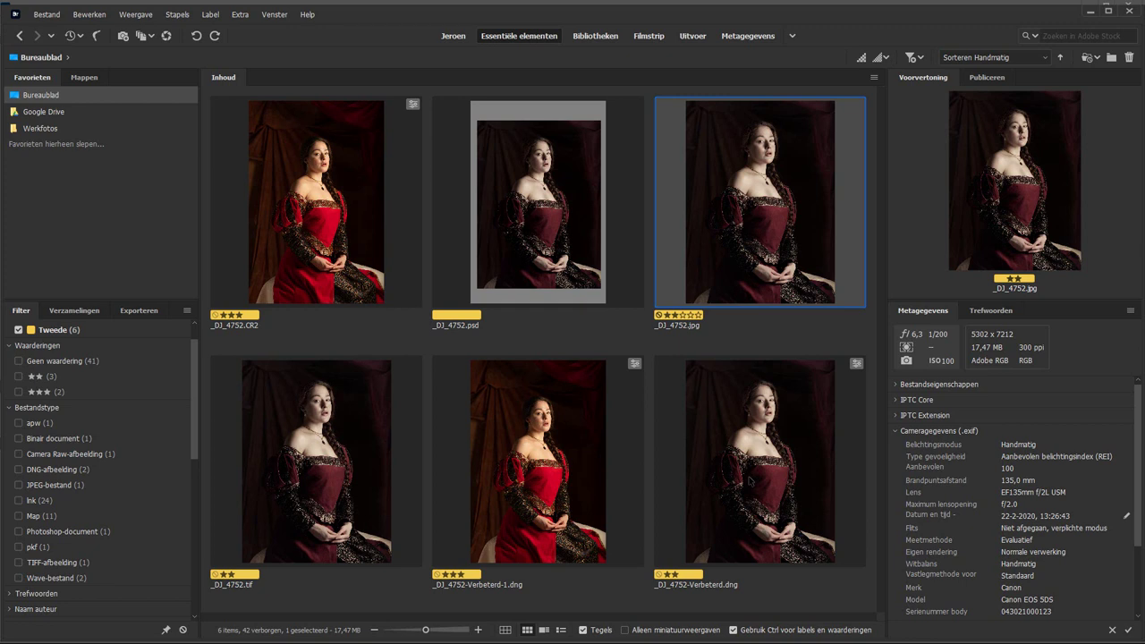
right_click(775, 152)
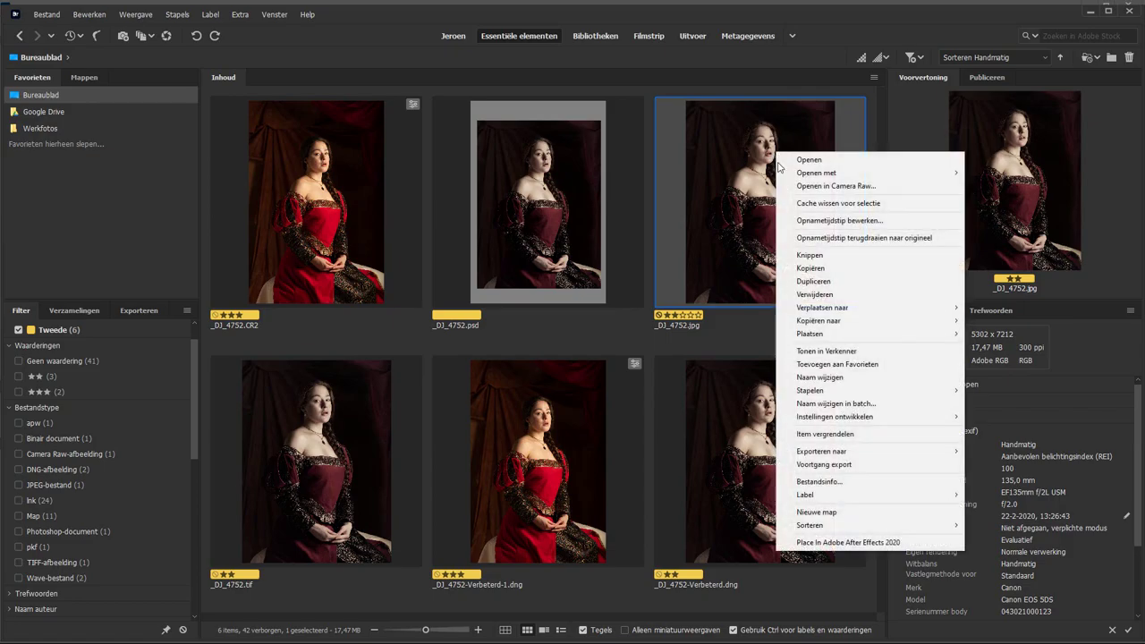
click(836, 186)
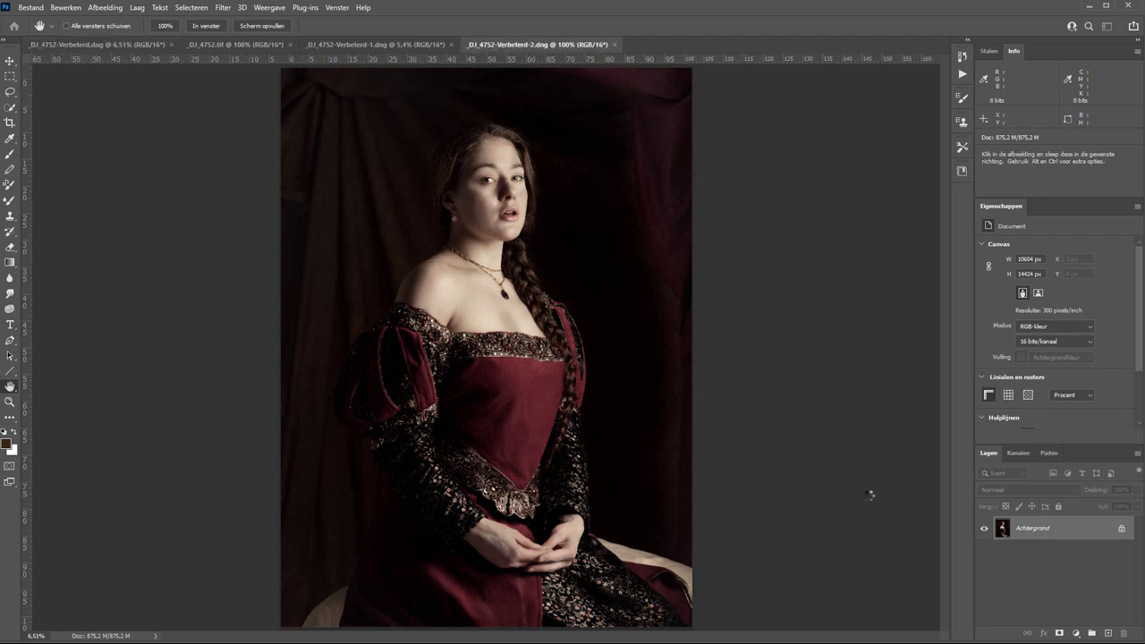
Close the tif and Verbeterd-1 documents without saving, leaving Verbeterd.dng and Verbeterd-2.dng open.
drag(423, 149, 578, 248)
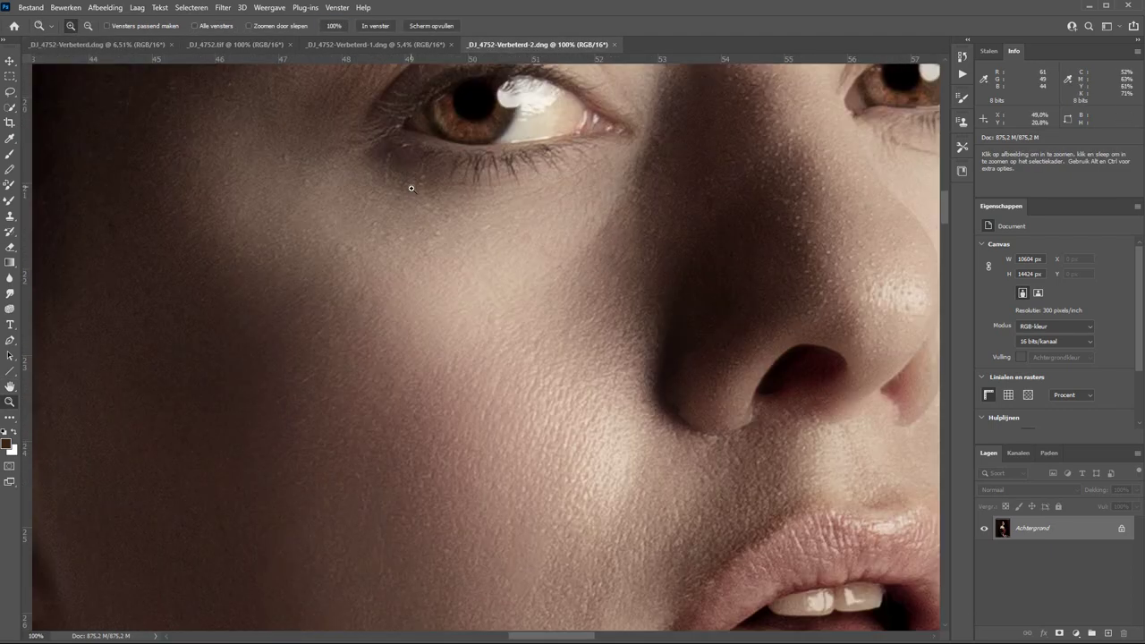
click(288, 45)
click(290, 45)
click(336, 45)
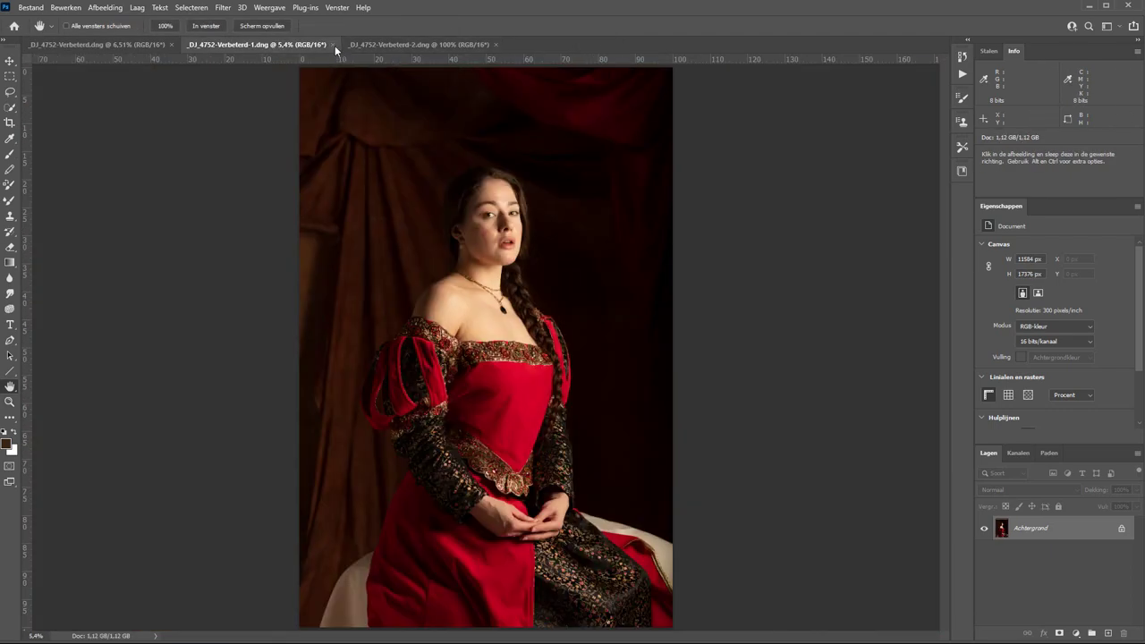
click(573, 243)
click(152, 45)
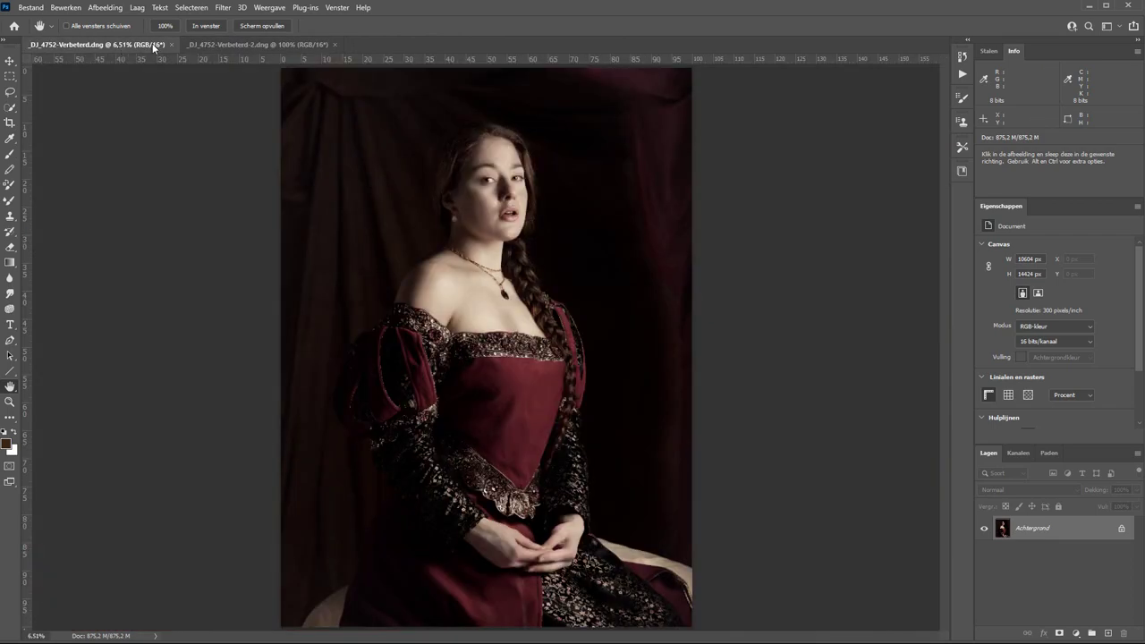
click(337, 7)
mouse_move(348, 20)
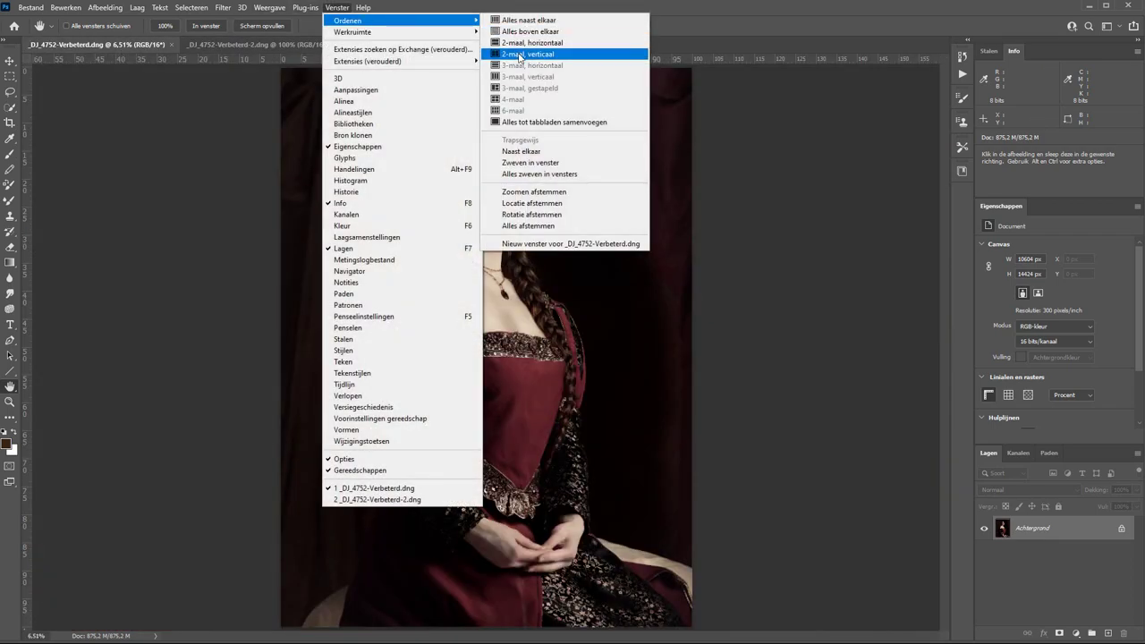
Tile the two DNGs 2-up vertically and align both at 100% on the same eye.
click(537, 55)
key(z)
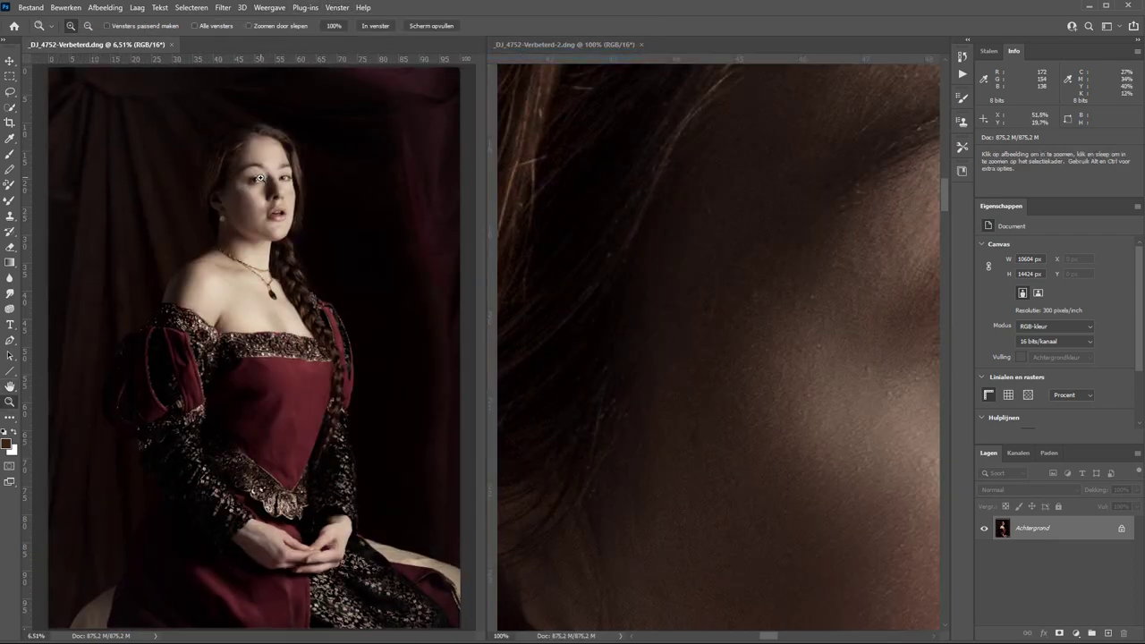
click(255, 172)
click(255, 173)
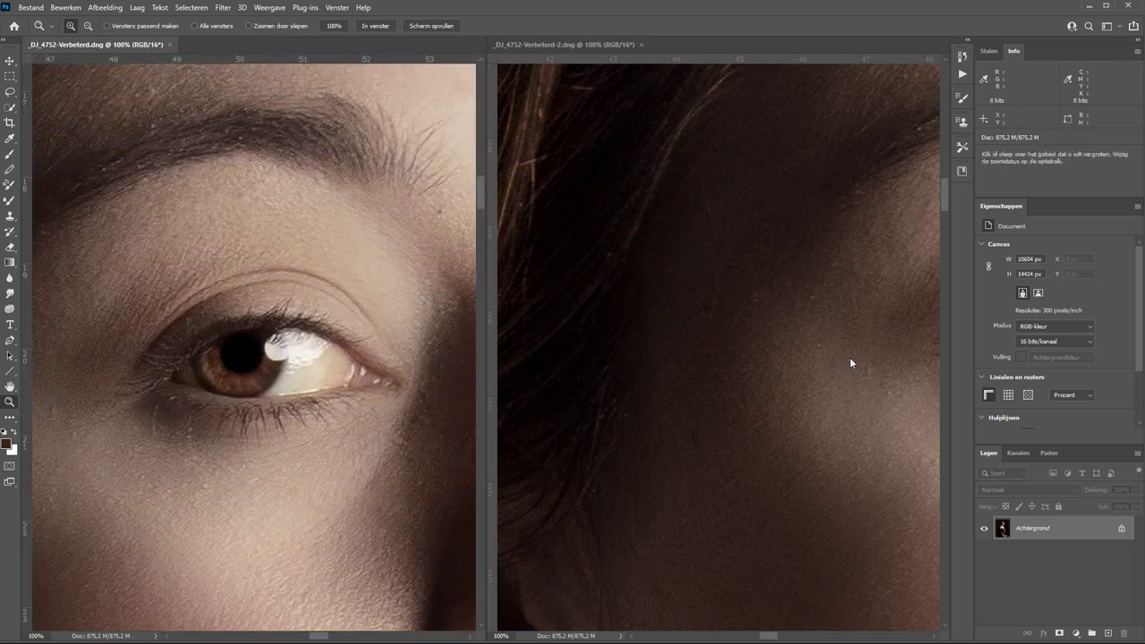
click(850, 357)
drag(859, 310, 563, 332)
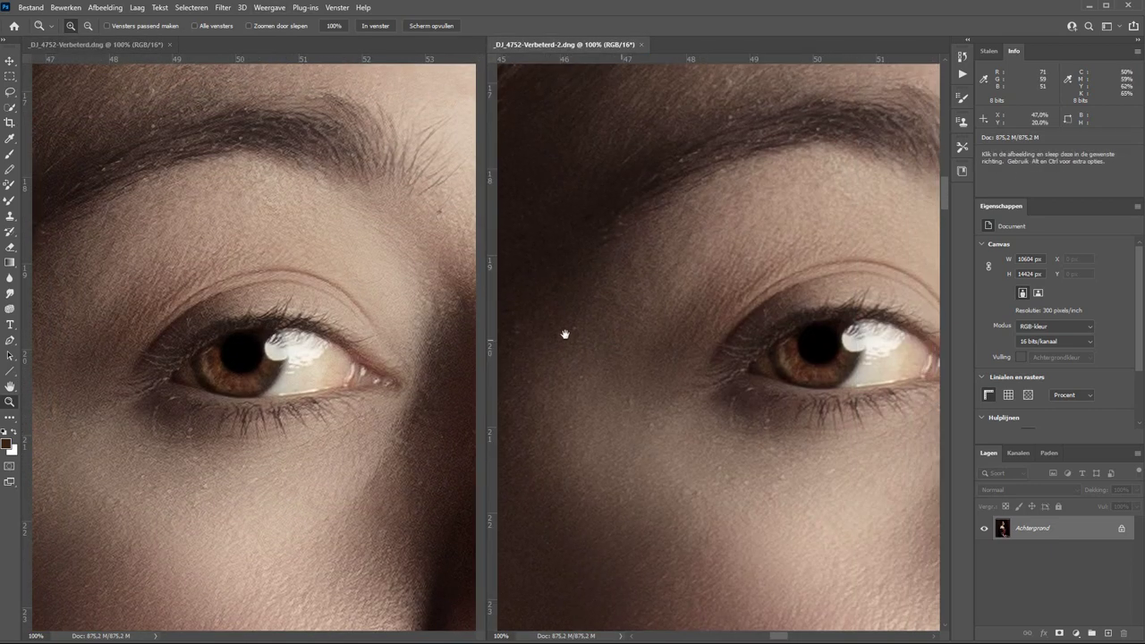
drag(728, 343, 689, 352)
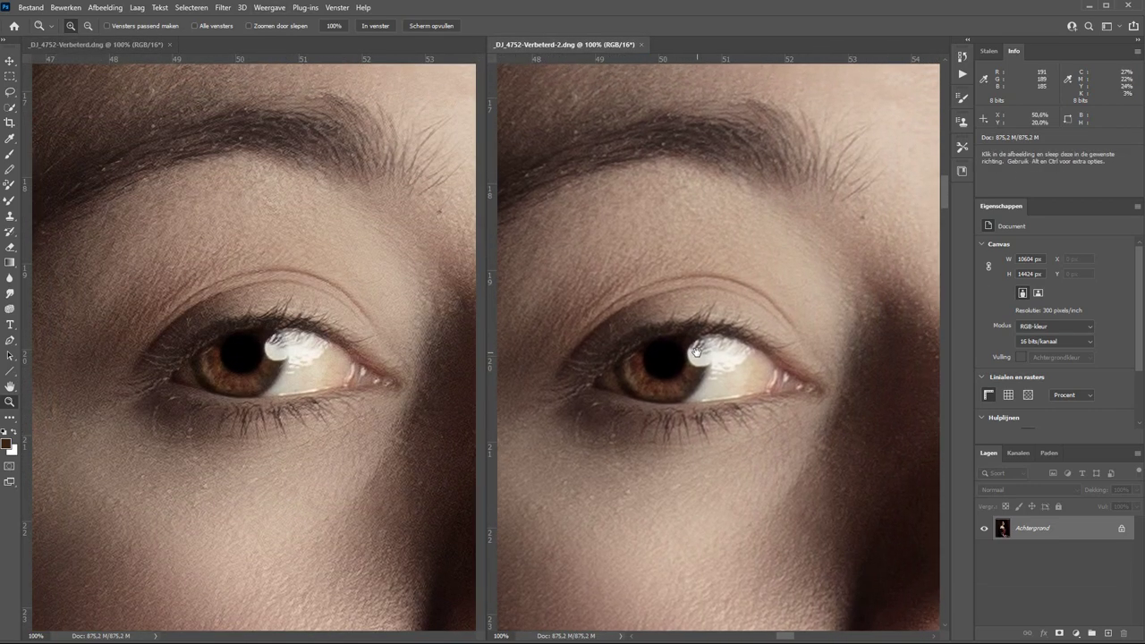
click(371, 350)
drag(371, 351, 316, 354)
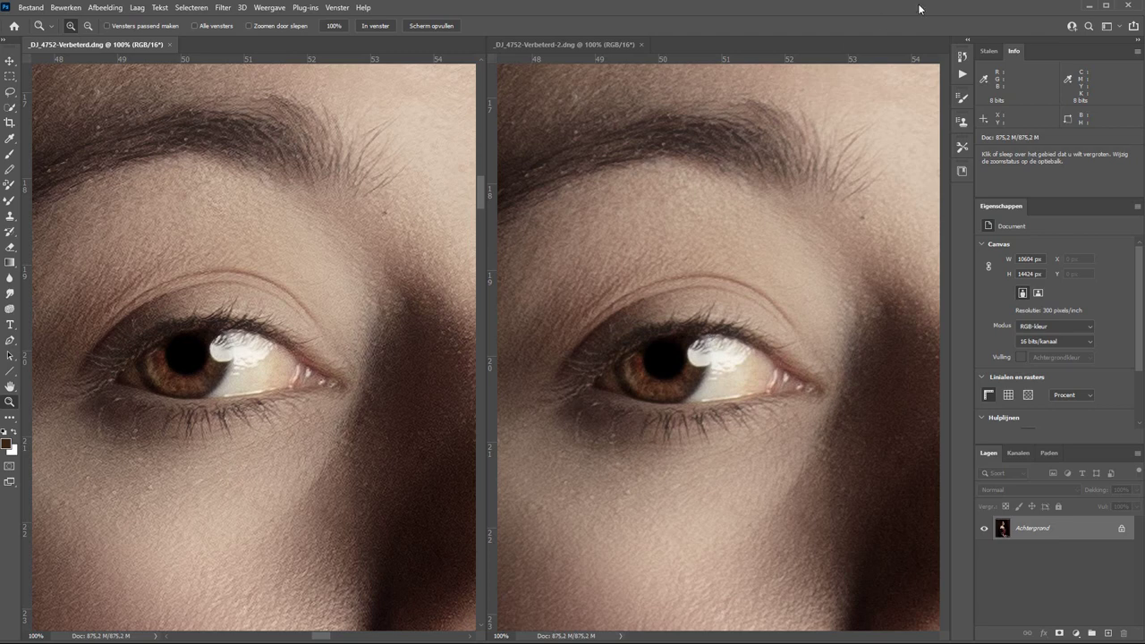
Close _DJ_4752-Verbeterd-2.dng without saving and pan Verbeterd.dng to show both eyes and nose.
click(643, 45)
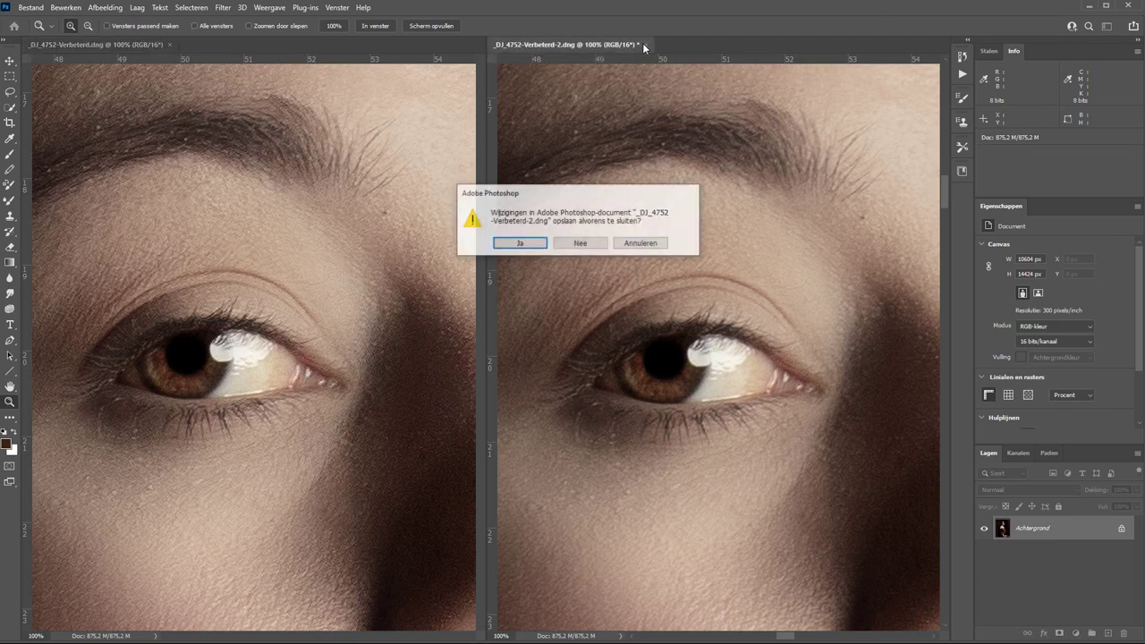
click(592, 243)
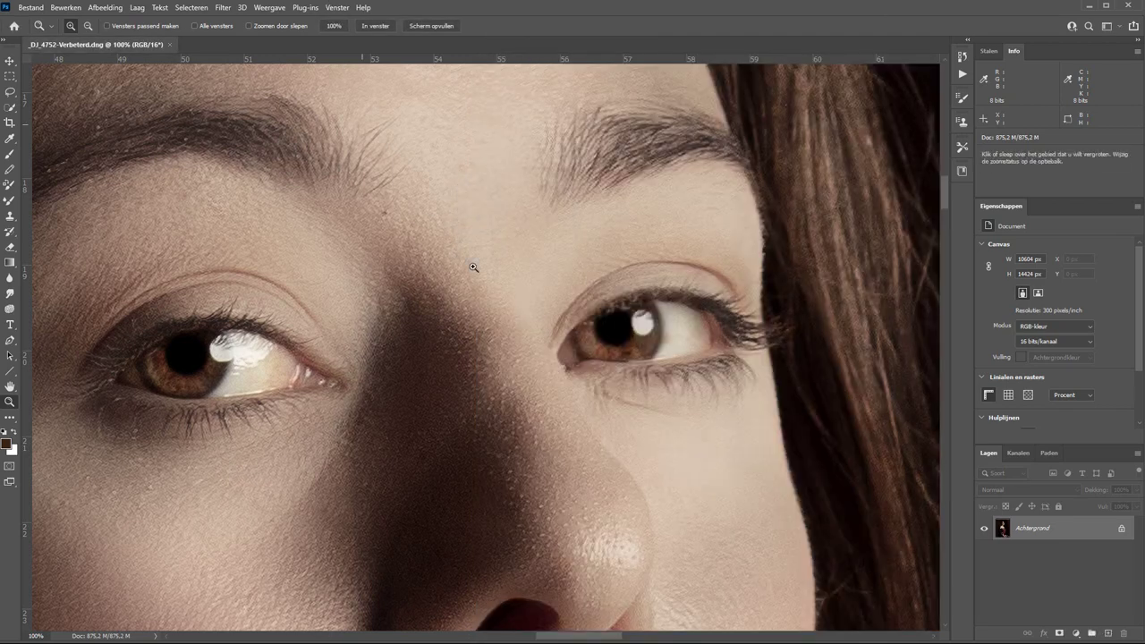
key(h)
mouse_move(373, 276)
mouse_down()
mouse_move(528, 299)
mouse_move(423, 285)
mouse_up()
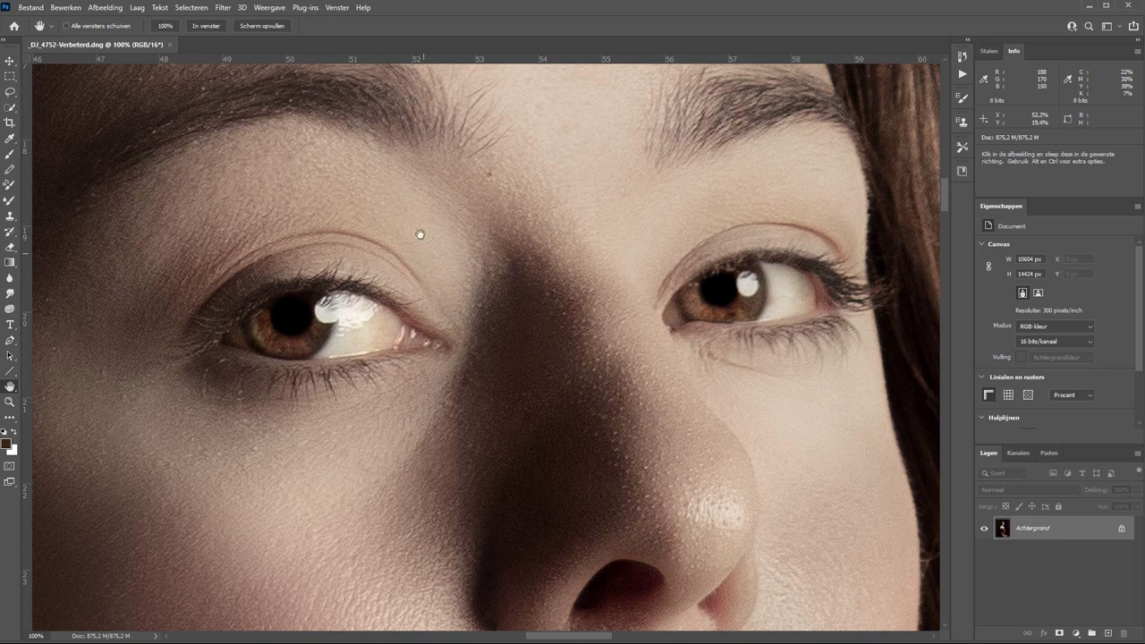